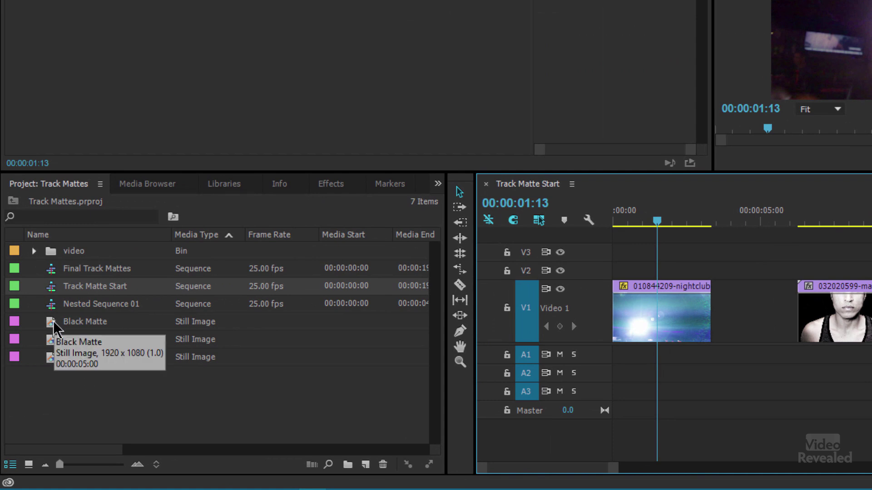
pyautogui.click(364, 464)
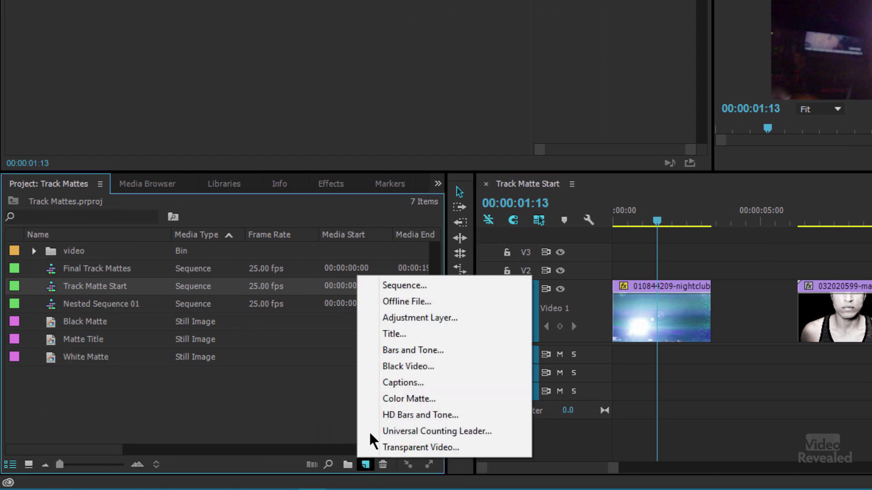
pyautogui.click(439, 399)
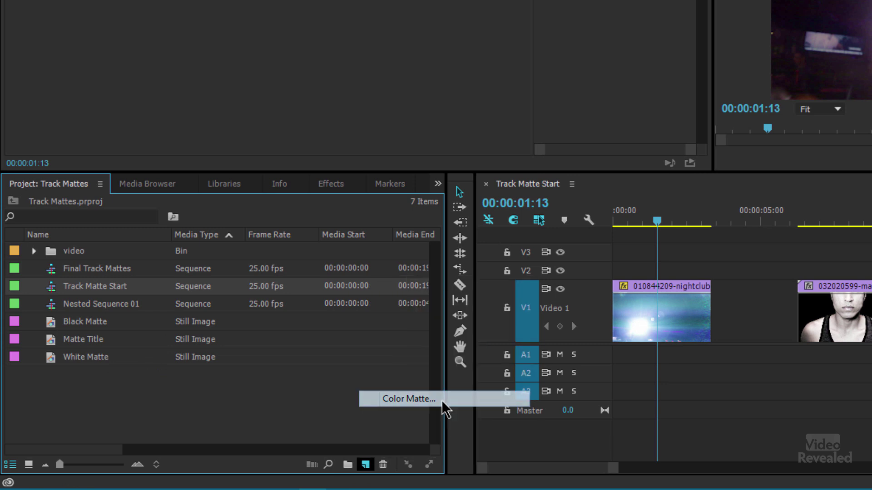
pyautogui.click(742, 156)
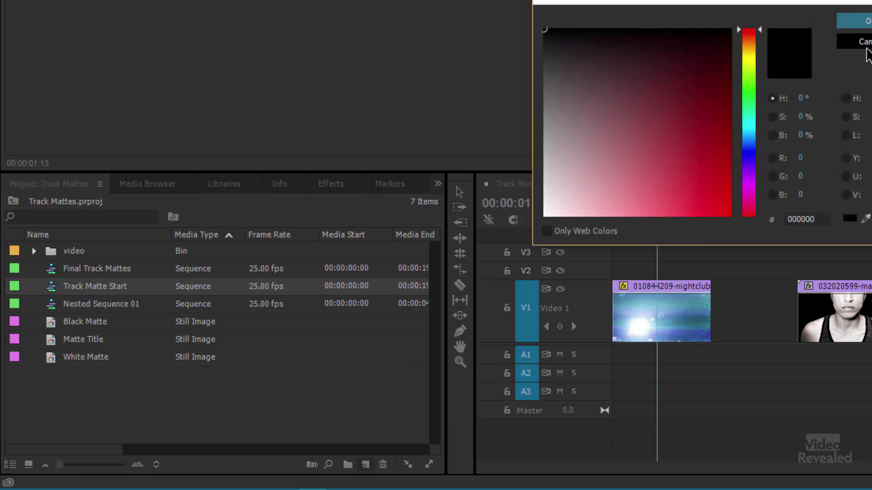
pyautogui.click(865, 44)
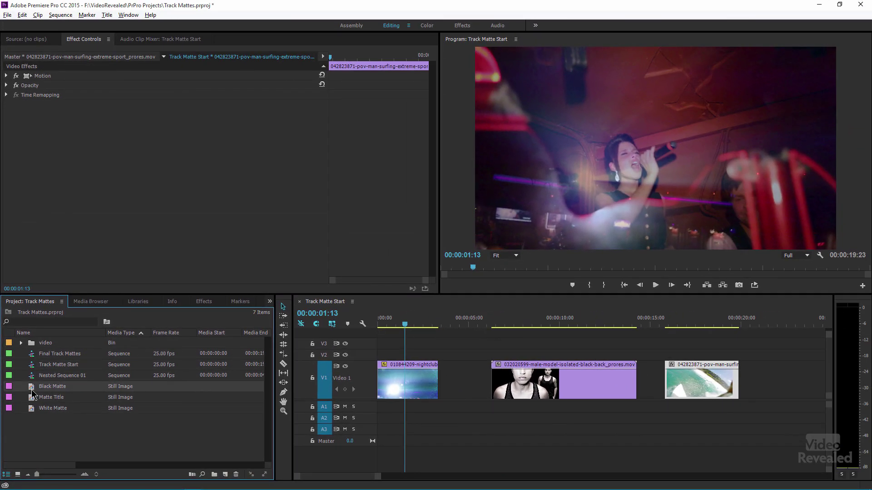
# - Place the Black Matte on track V2 above the nightclub clip, and scale it to about 74.5 at position about 914, 581
pyautogui.moveTo(32, 394); pyautogui.dragTo(438, 354)
pyautogui.click(425, 355)
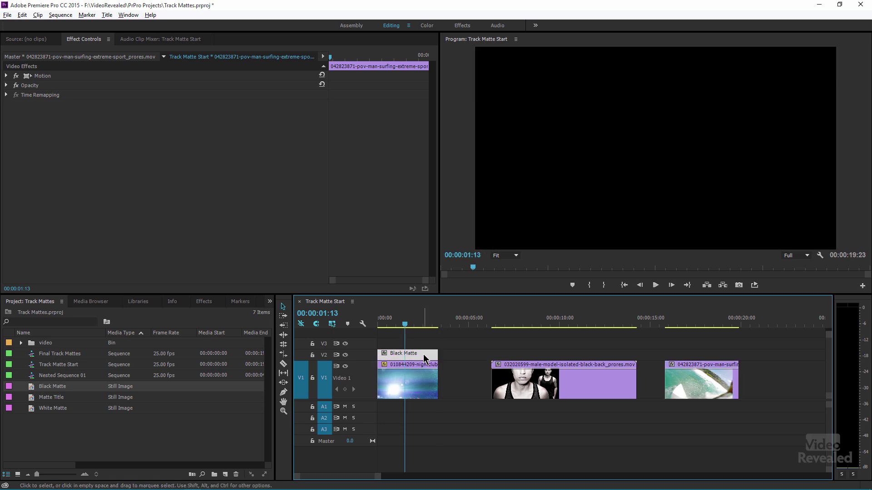
pyautogui.click(574, 142)
pyautogui.moveTo(608, 176); pyautogui.dragTo(638, 155)
pyautogui.moveTo(517, 82); pyautogui.dragTo(604, 107)
pyautogui.moveTo(622, 146); pyautogui.dragTo(580, 127)
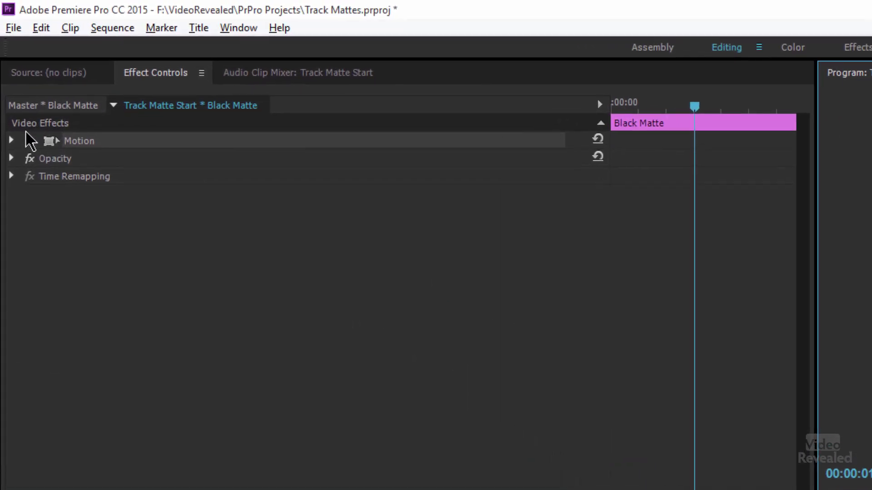
# - Turn off Uniform Scale and reshape the matte into a full-height vertical bar, about 106.7 high and 42.8 wide, centred near 866, 533
pyautogui.click(12, 139)
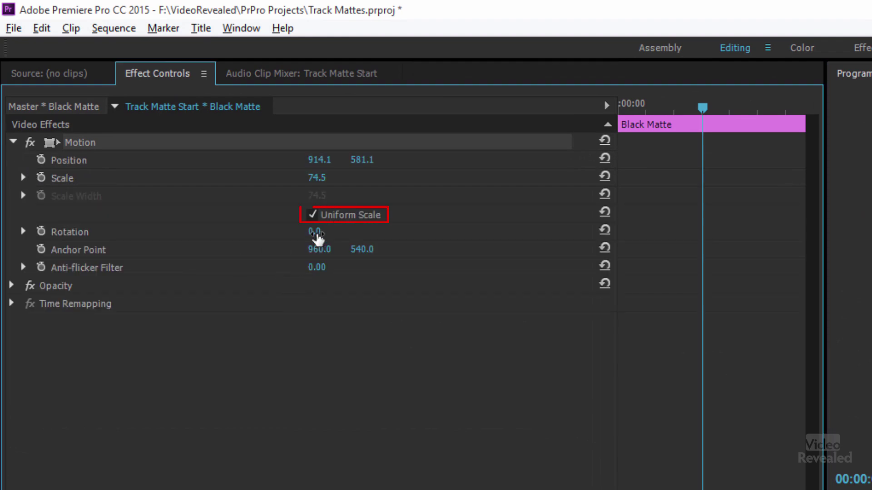
pyautogui.click(312, 216)
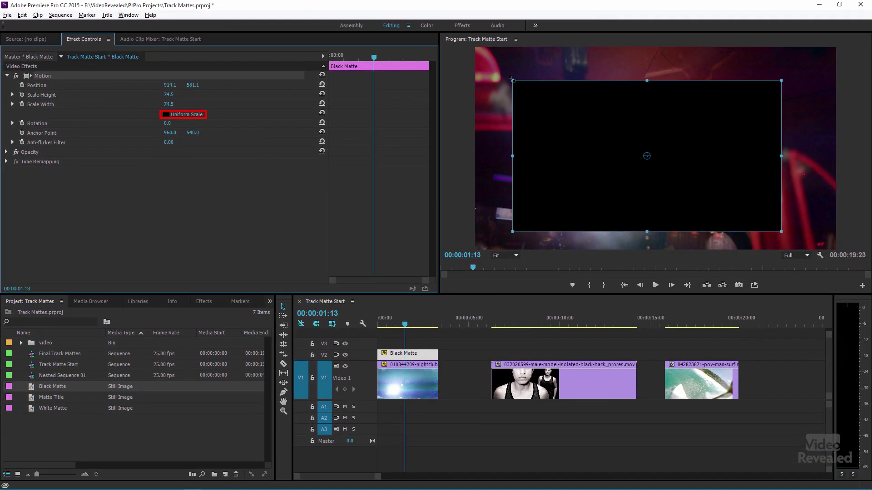
pyautogui.moveTo(527, 66); pyautogui.dragTo(574, 57)
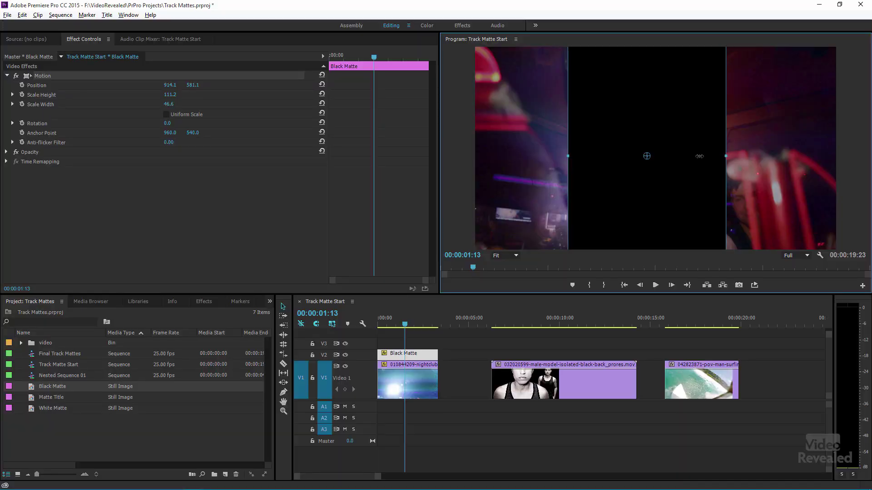
pyautogui.moveTo(728, 150)
pyautogui.mouseDown()
pyautogui.moveTo(676, 150)
pyautogui.moveTo(733, 149)
pyautogui.moveTo(723, 150)
pyautogui.mouseUp()
pyautogui.moveTo(678, 110)
pyautogui.mouseDown()
pyautogui.moveTo(676, 130)
pyautogui.moveTo(668, 111)
pyautogui.mouseUp()
pyautogui.moveTo(636, 48); pyautogui.dragTo(656, 96)
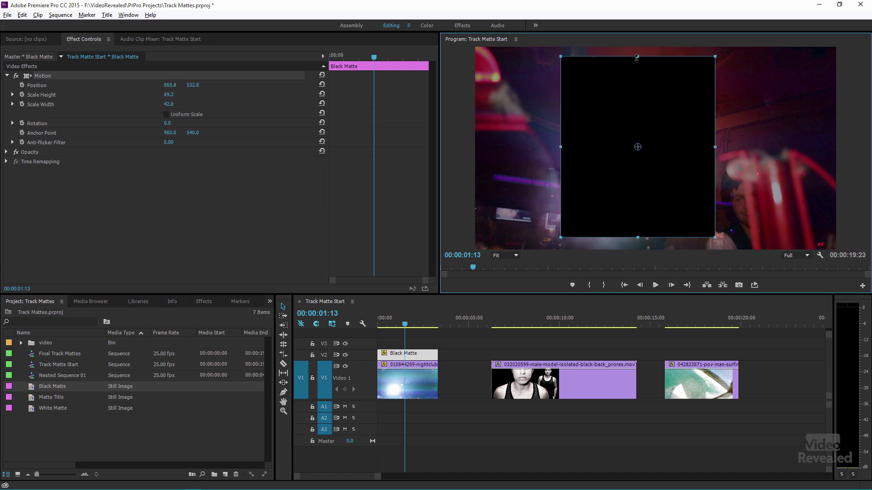
pyautogui.moveTo(637, 58); pyautogui.dragTo(632, 41)
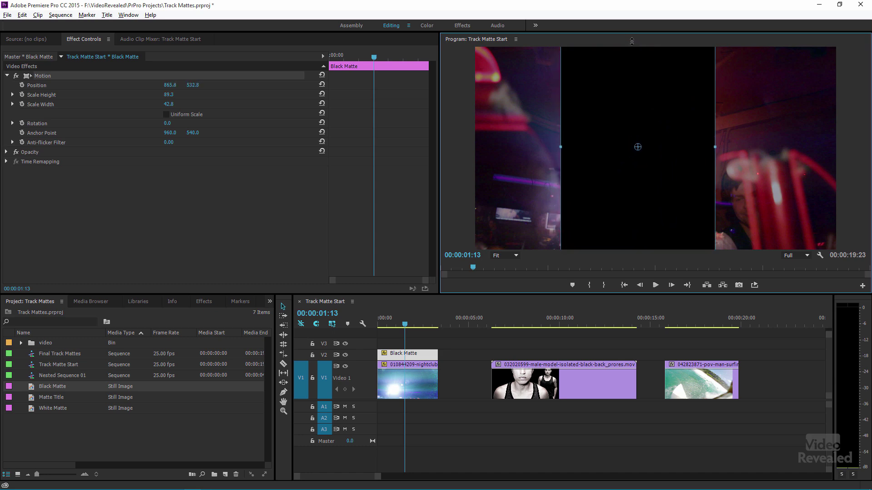
# - Keyframe the Black Matte's Position at the start of the clip, and add a keyframe further in with the vertical value about 1656.8
pyautogui.click(408, 359)
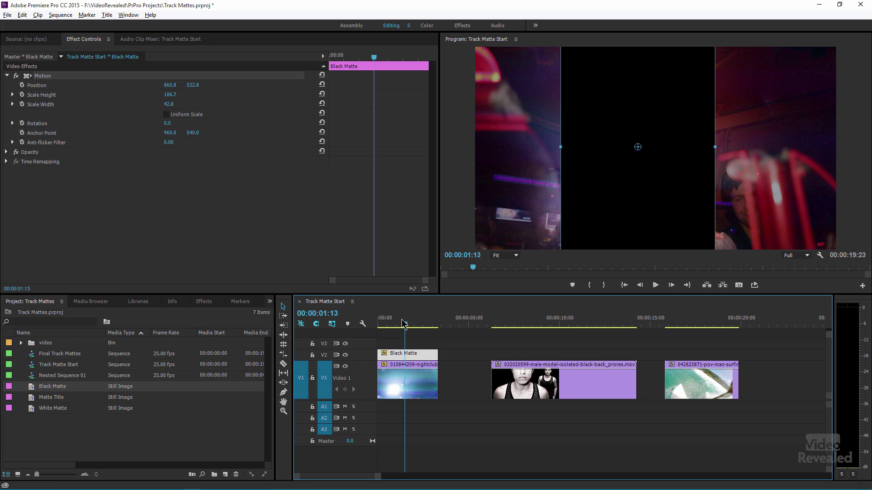
pyautogui.moveTo(404, 324); pyautogui.dragTo(378, 324)
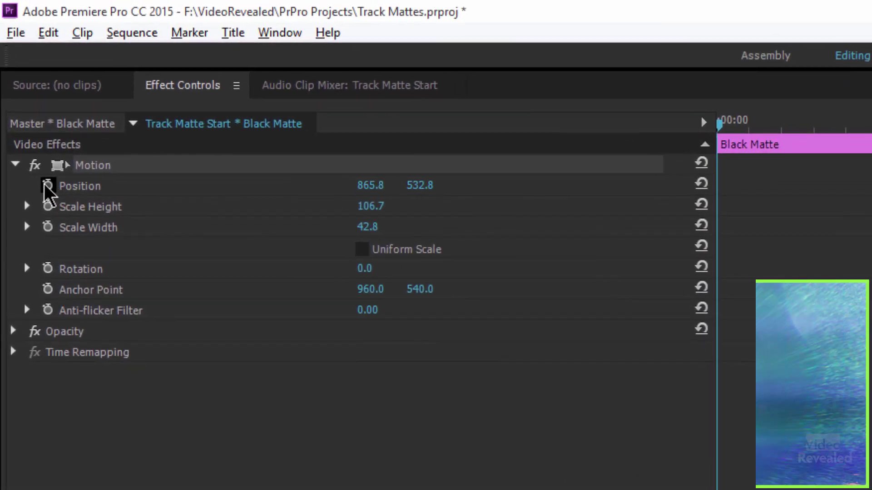
pyautogui.click(22, 85)
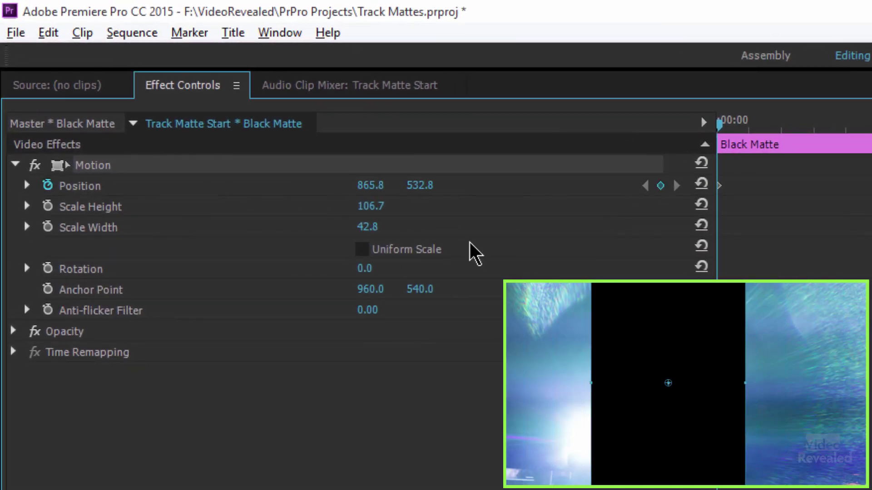
pyautogui.moveTo(776, 124); pyautogui.dragTo(805, 121)
pyautogui.moveTo(422, 191); pyautogui.dragTo(536, 191)
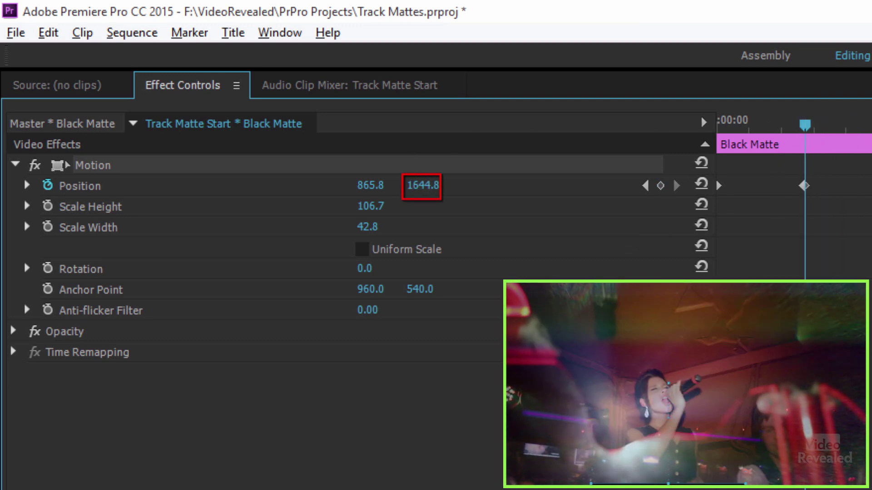
pyautogui.moveTo(423, 185); pyautogui.dragTo(431, 185)
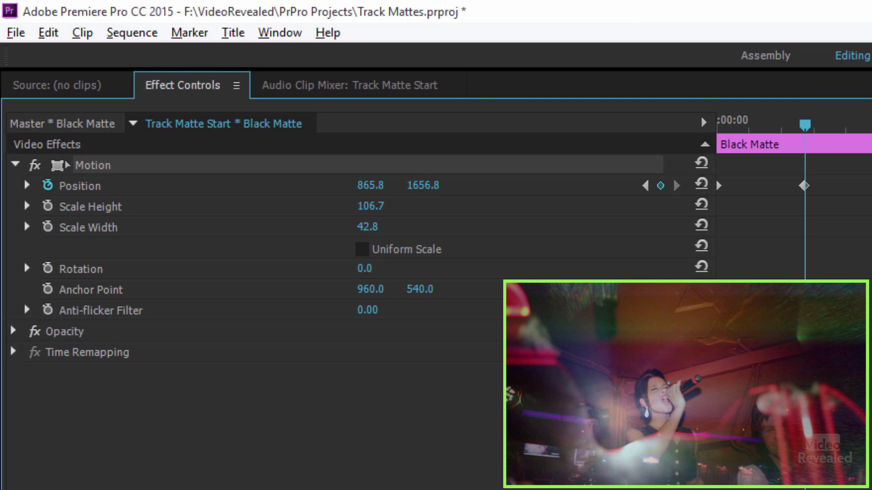
# - Swap the two Position keyframes so the matte rises into the frame from below, and preview the move
pyautogui.press('Home')
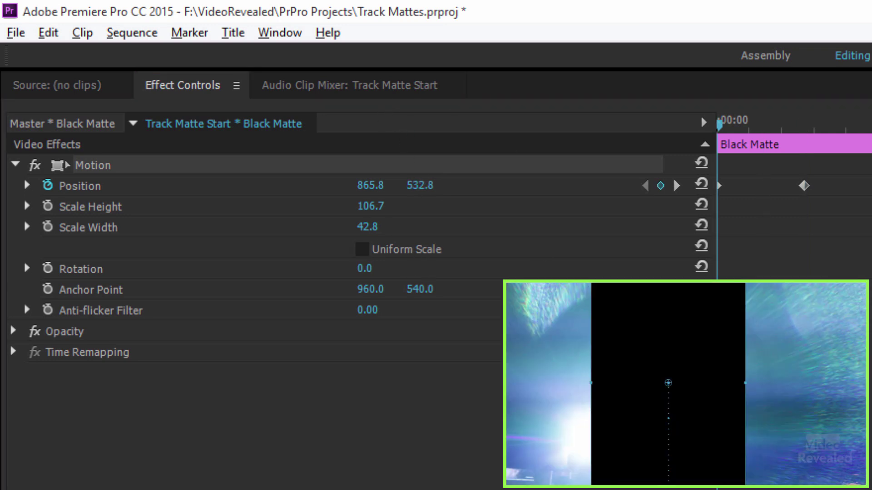
pyautogui.press('space')
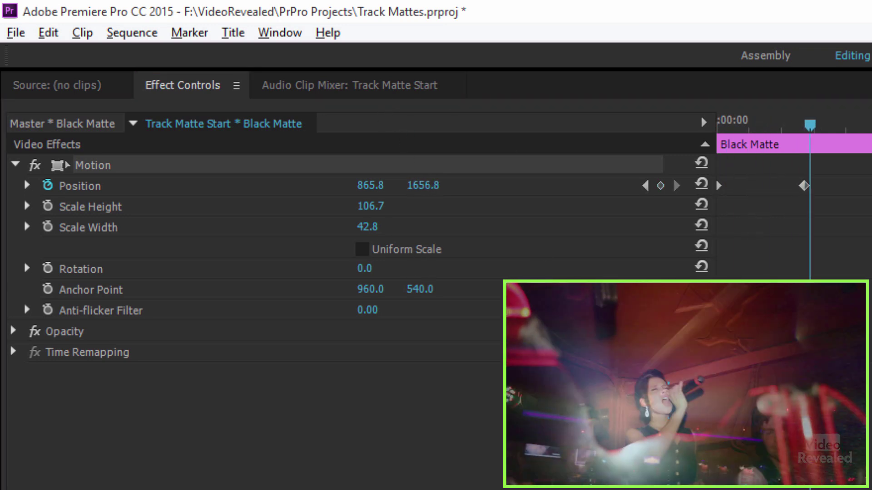
pyautogui.press('Home')
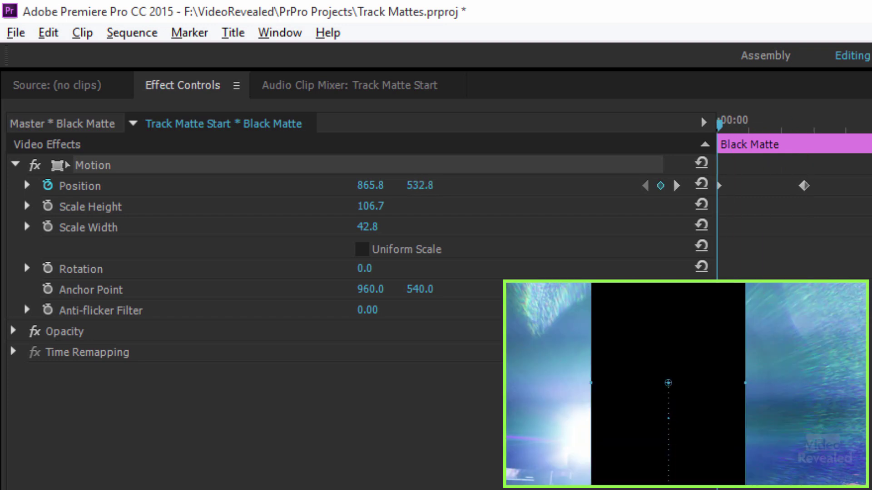
pyautogui.moveTo(720, 187)
pyautogui.mouseDown()
pyautogui.moveTo(775, 202)
pyautogui.moveTo(800, 185)
pyautogui.moveTo(724, 185)
pyautogui.mouseUp()
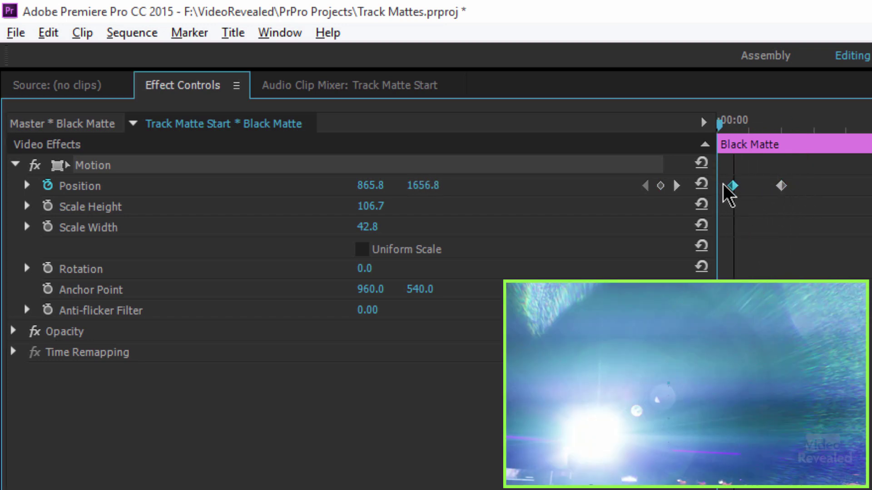
pyautogui.moveTo(786, 187); pyautogui.dragTo(799, 190)
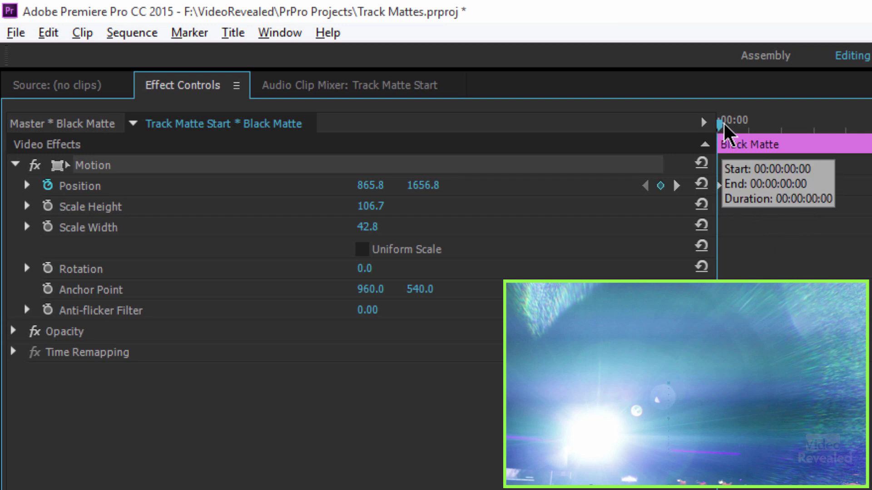
pyautogui.moveTo(724, 126); pyautogui.dragTo(783, 152)
# - Apply the Track Matte Key effect to the nightclub clip on V1 and set its Matte to Video 2
pyautogui.click(472, 420)
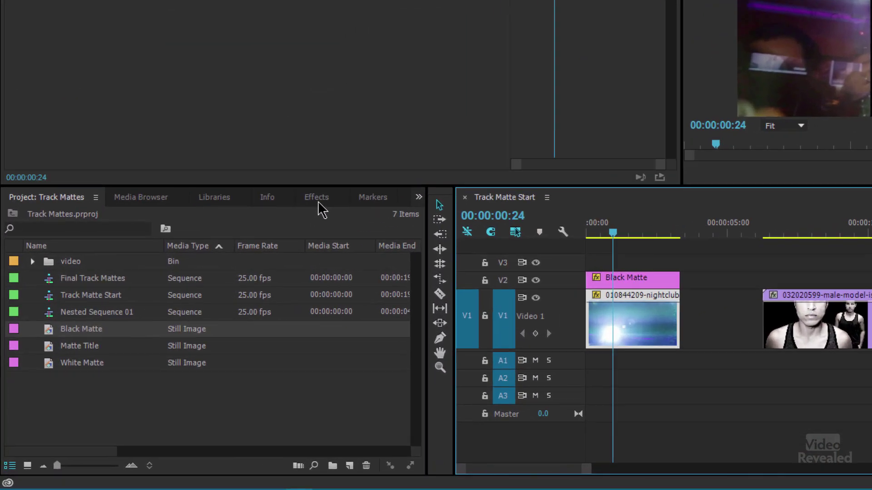
pyautogui.click(205, 303)
pyautogui.click(159, 137)
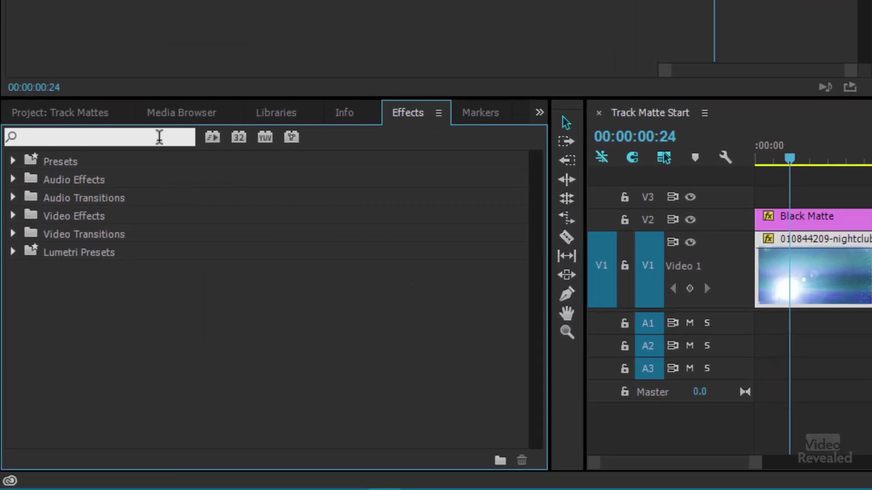
pyautogui.write('track')
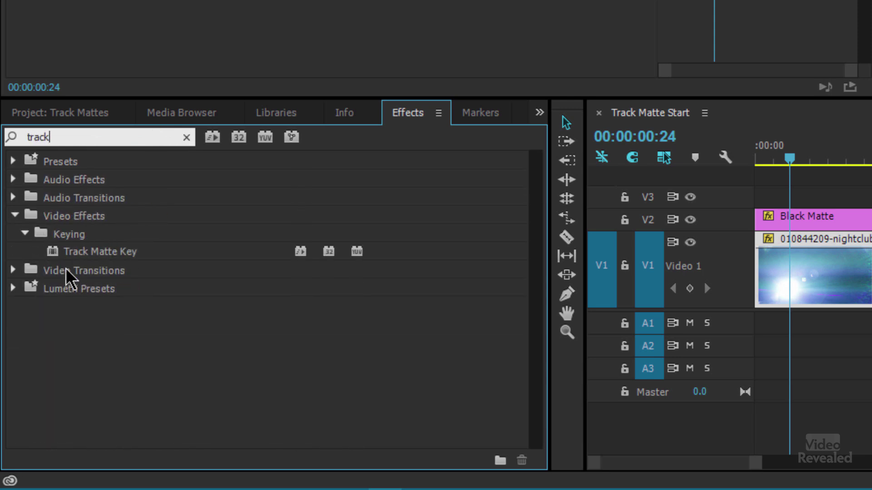
pyautogui.moveTo(70, 259); pyautogui.dragTo(833, 288)
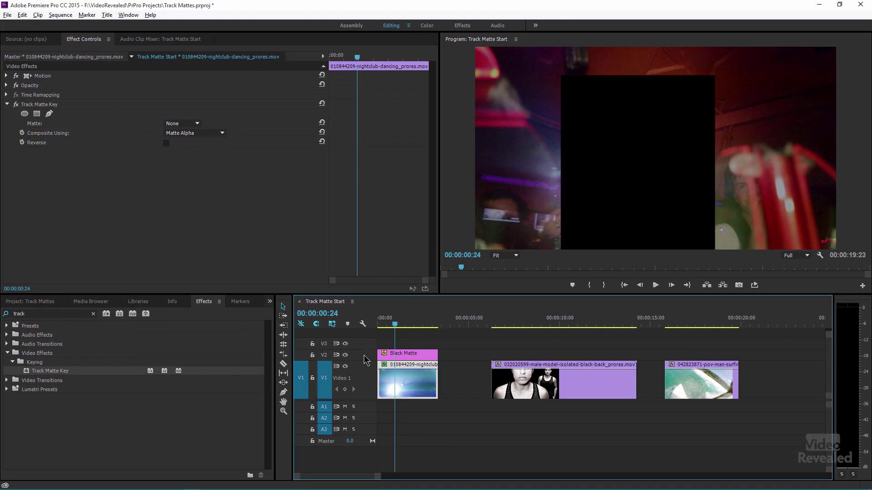
pyautogui.click(191, 124)
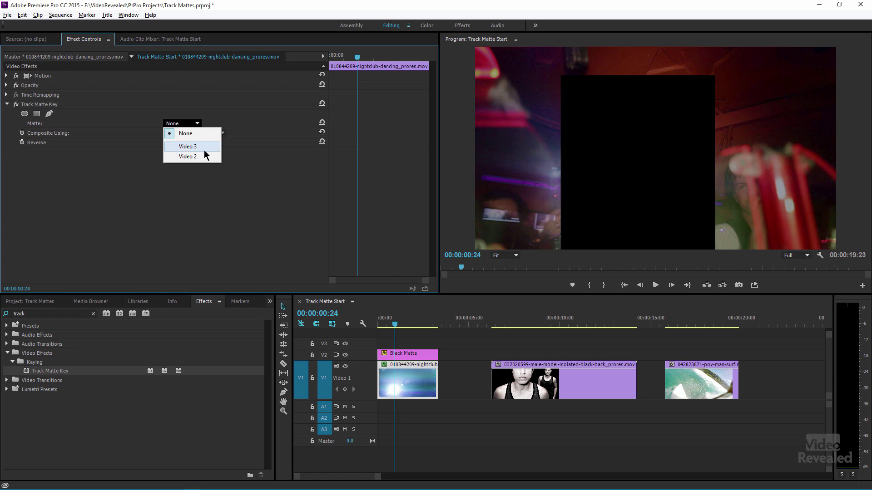
pyautogui.click(204, 159)
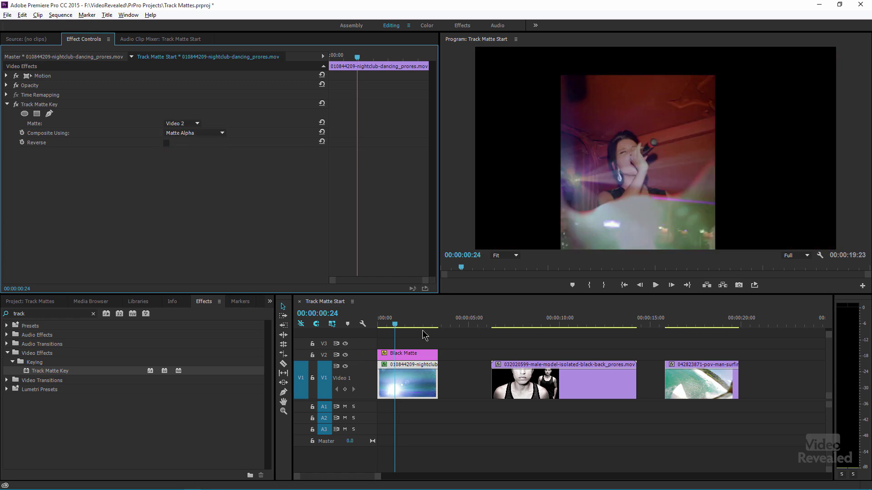
# - Play the sequence from the start to preview the nightclub clip revealed through the moving matte
pyautogui.moveTo(403, 323); pyautogui.dragTo(378, 325)
pyautogui.press('space')
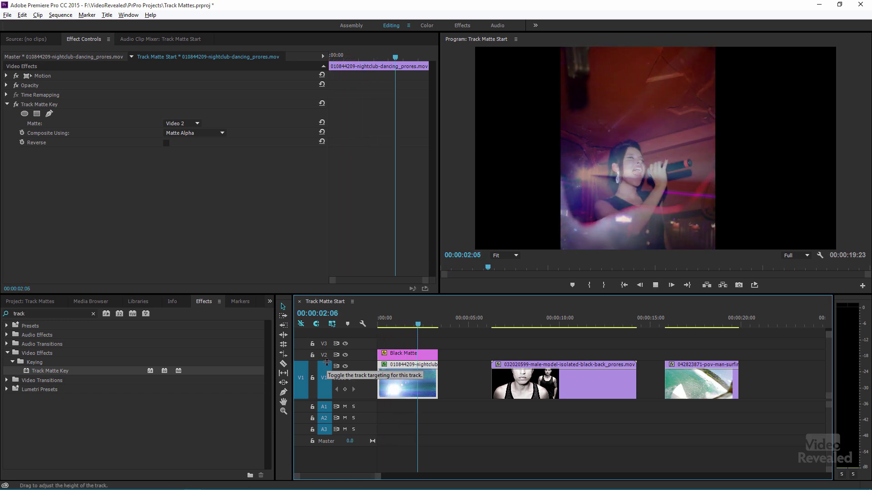
pyautogui.press('space')
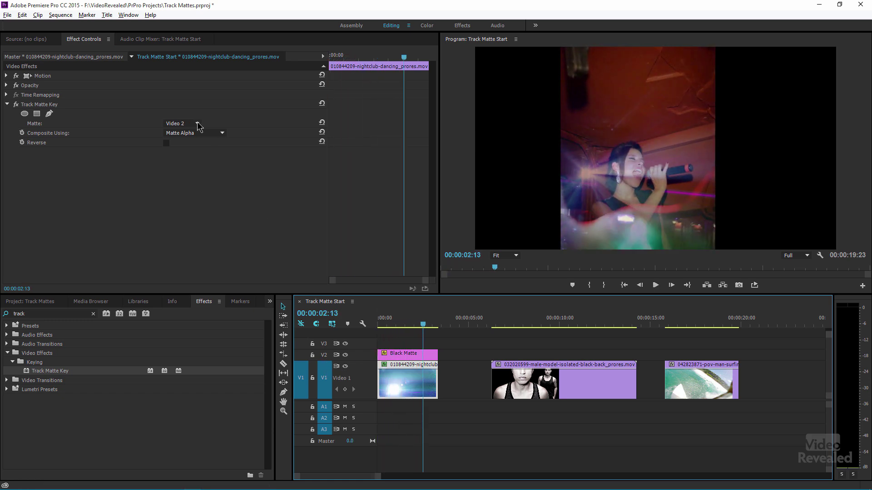
# - Inspect the Track Matte Key's Composite Using options and try Reverse, keeping Matte Alpha and Reverse off
pyautogui.click(206, 136)
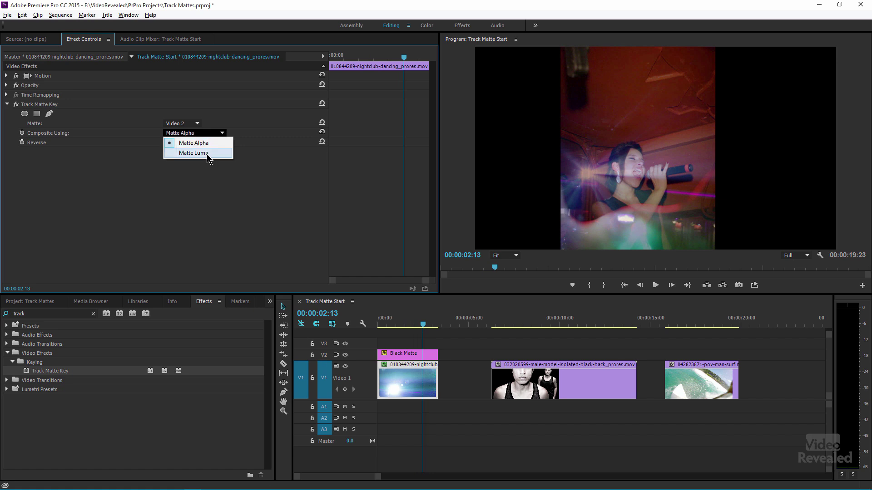
pyautogui.click(213, 189)
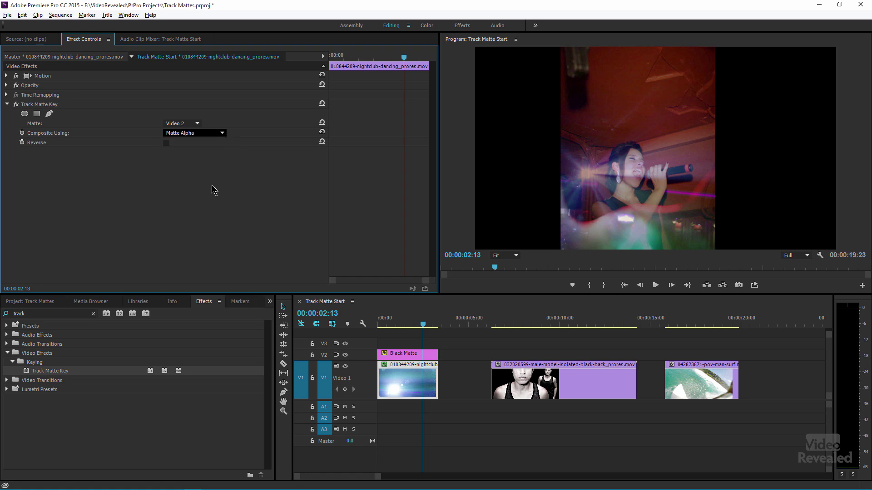
pyautogui.click(166, 143)
pyautogui.click(166, 144)
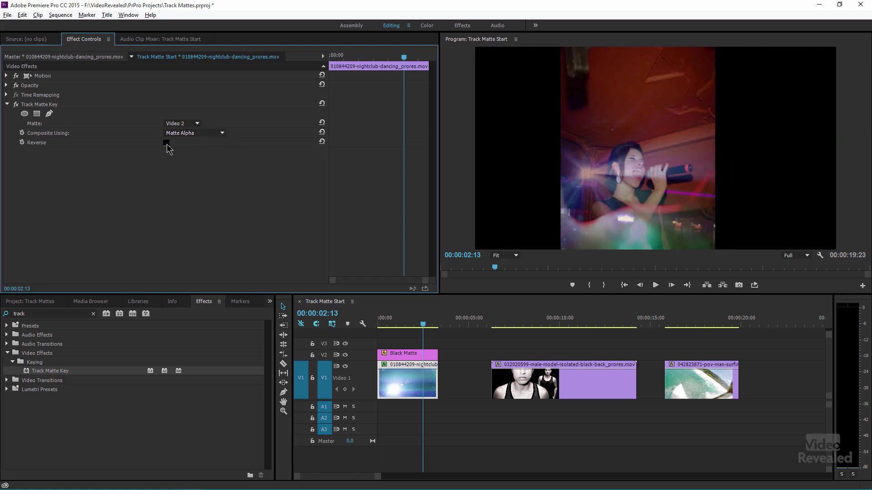
# - Replay the matte animation from the start, and move the playhead into the male model clip at 00:00:08:08
pyautogui.moveTo(406, 315); pyautogui.dragTo(372, 334)
pyautogui.press('space')
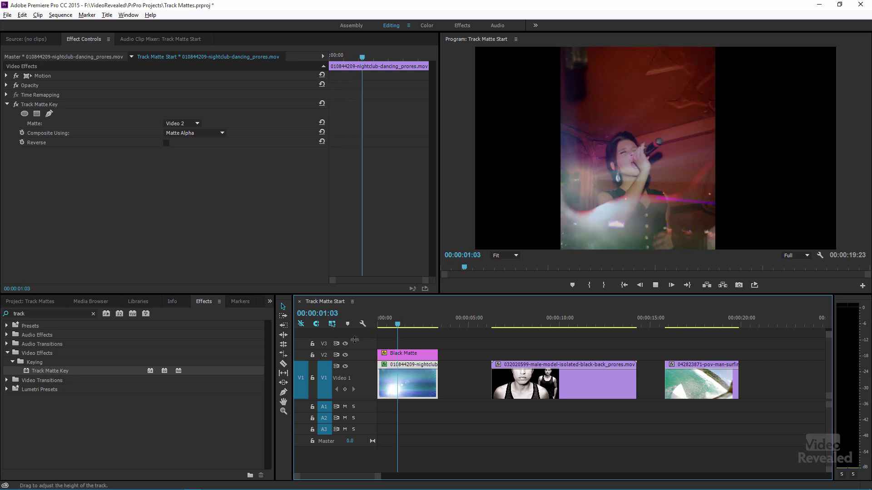
pyautogui.press('space')
pyautogui.moveTo(482, 326); pyautogui.dragTo(414, 331)
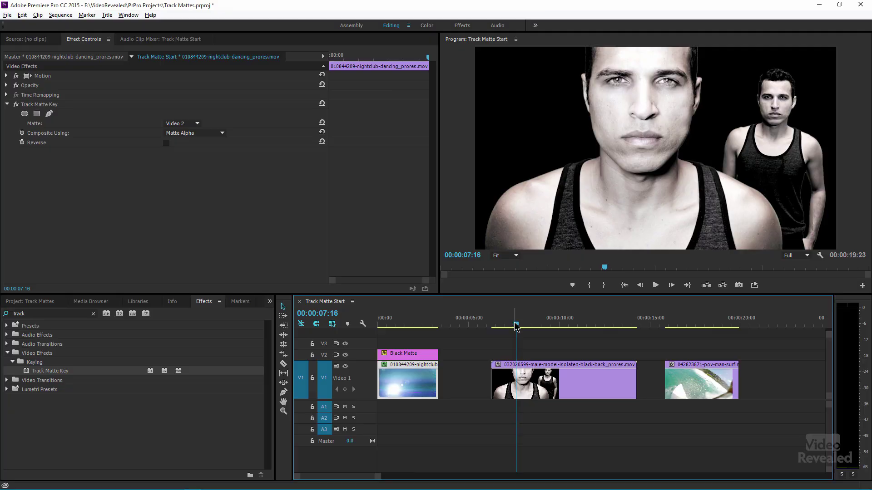
pyautogui.moveTo(516, 326)
pyautogui.mouseDown()
pyautogui.moveTo(502, 325)
pyautogui.moveTo(528, 325)
pyautogui.mouseUp()
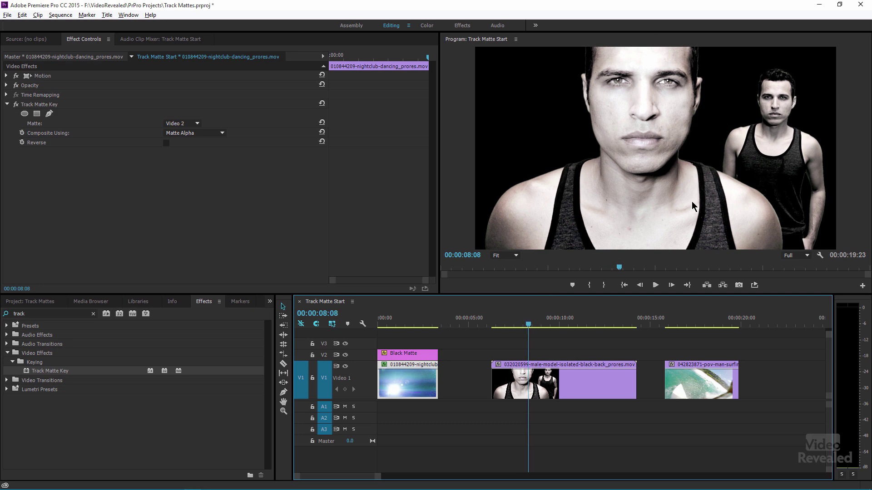
# - Create a 1920 × 1080 title named face over the male model clip at 00:00:07:18, and enlarge the title editor
pyautogui.moveTo(525, 327); pyautogui.dragTo(517, 326)
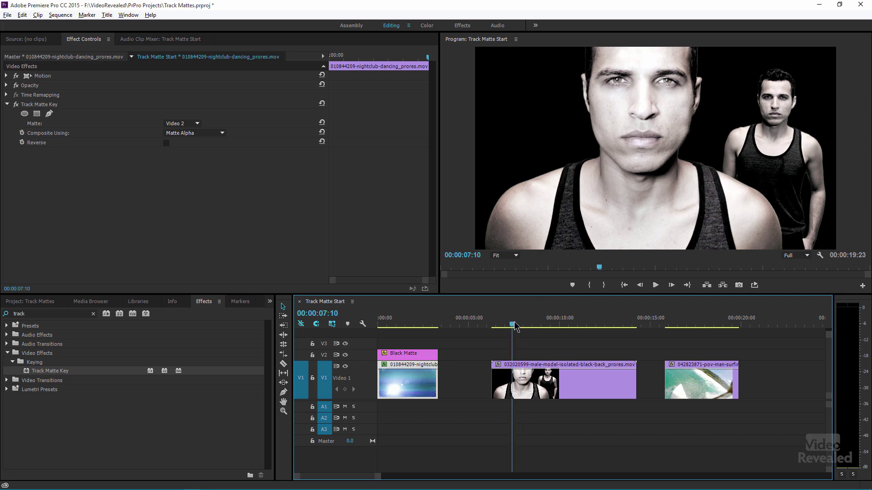
pyautogui.click(48, 302)
pyautogui.click(224, 475)
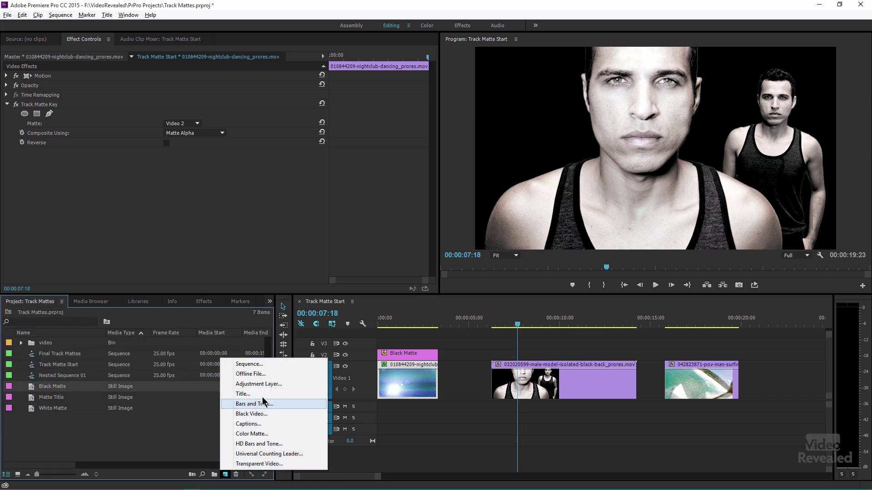
pyautogui.click(243, 394)
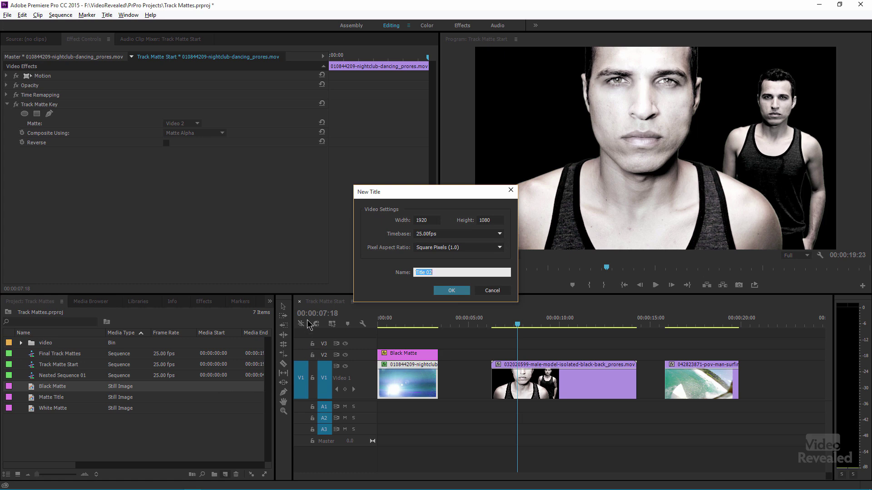
pyautogui.press('Return')
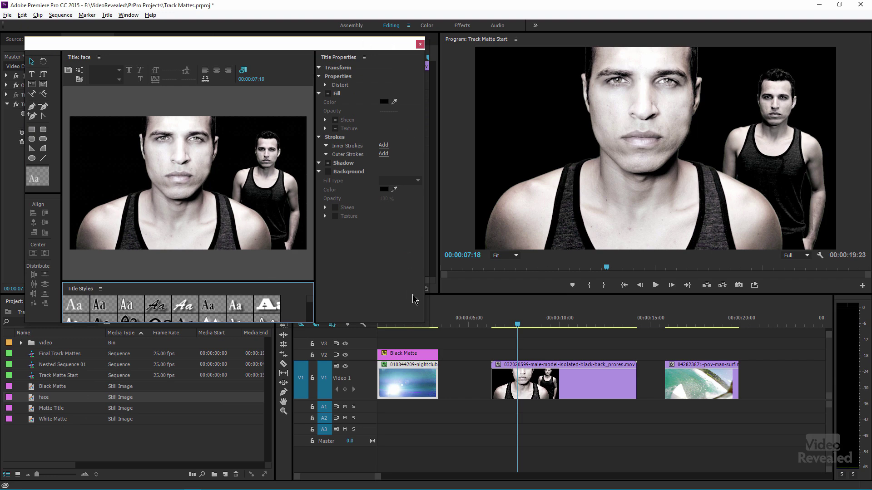
pyautogui.moveTo(426, 326); pyautogui.dragTo(769, 441)
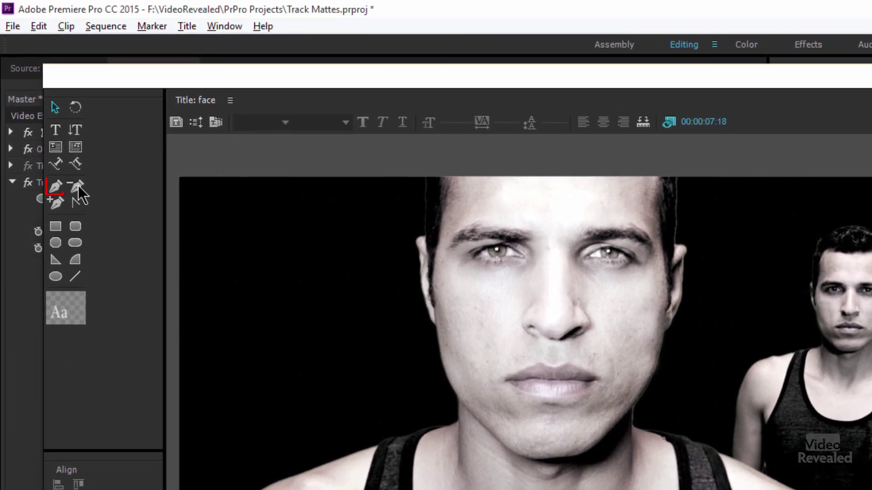
# - Draw a closed Pen tool path around the larger man's face, extending it above the frame's upper edge
pyautogui.click(55, 186)
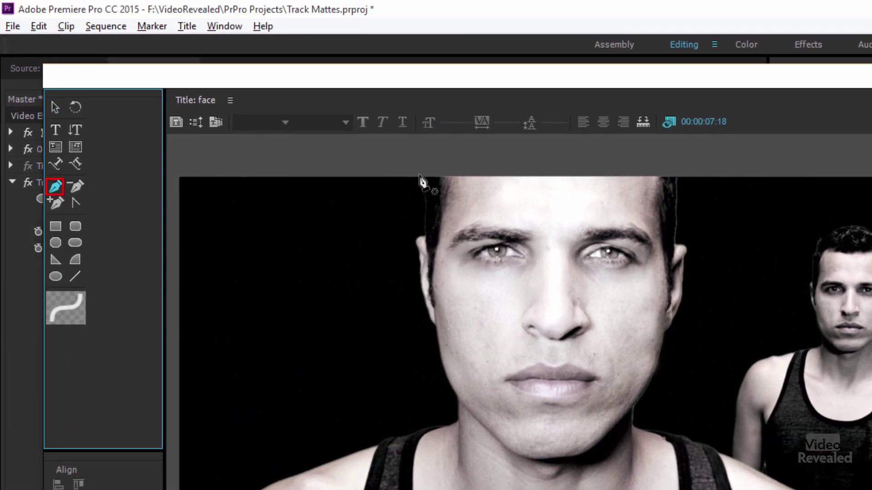
pyautogui.click(419, 175)
pyautogui.moveTo(419, 281); pyautogui.dragTo(430, 316)
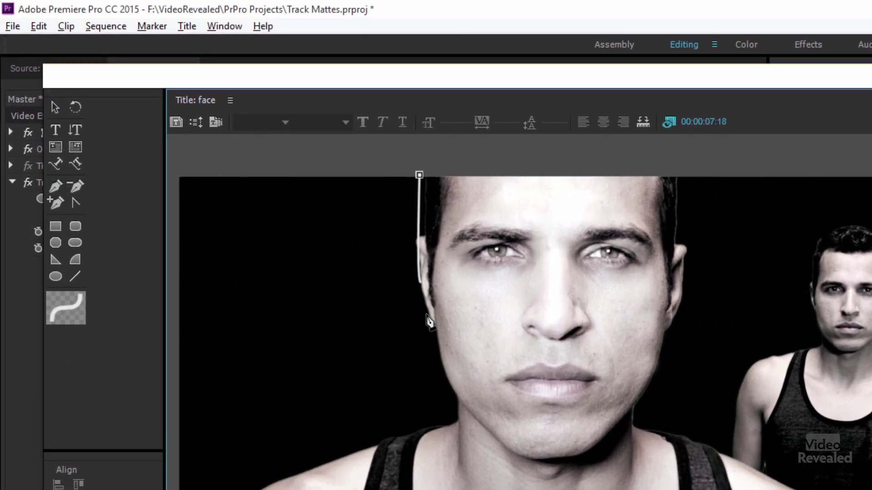
pyautogui.moveTo(462, 410); pyautogui.dragTo(489, 433)
pyautogui.moveTo(539, 470); pyautogui.dragTo(574, 466)
pyautogui.click(635, 424)
pyautogui.moveTo(685, 306); pyautogui.dragTo(694, 272)
pyautogui.click(680, 155)
pyautogui.click(423, 157)
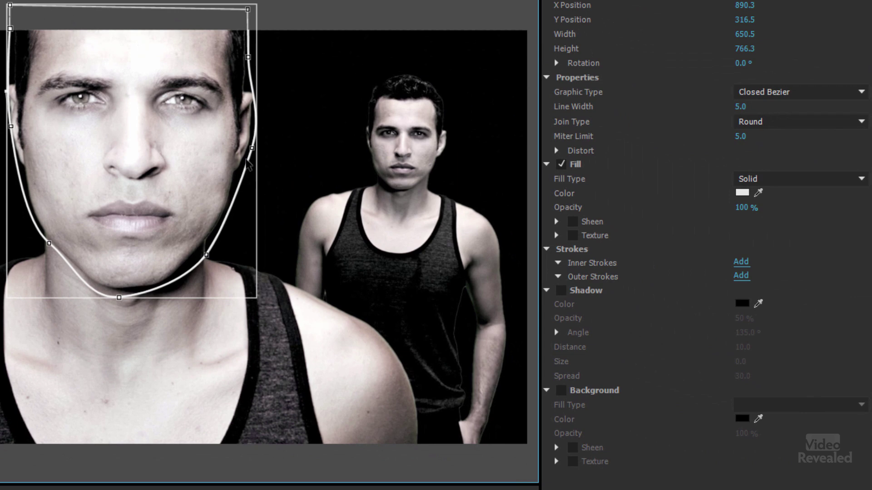
# - Change the face outline's graphic type to Filled Bezier and give the title a solid mid-gray background
pyautogui.click(812, 93)
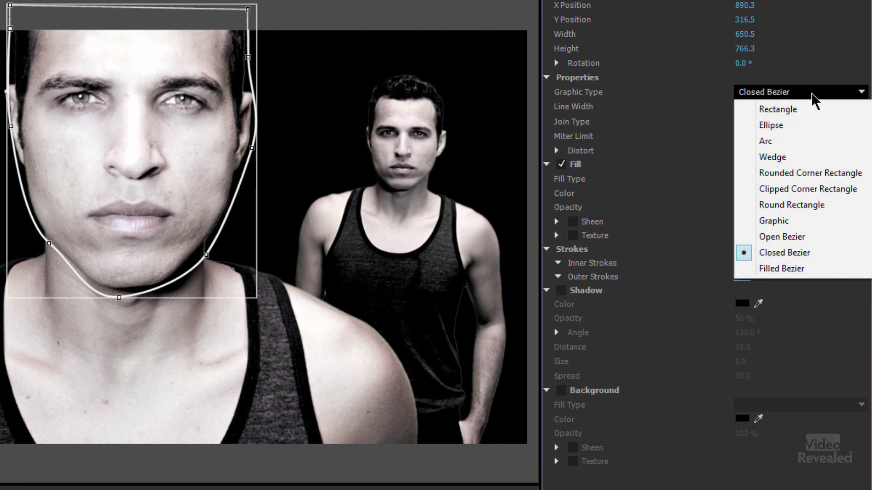
pyautogui.click(806, 269)
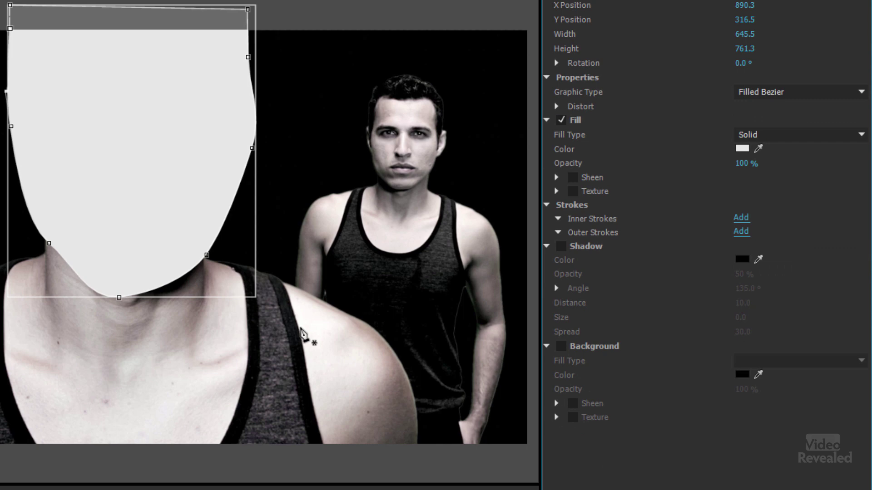
pyautogui.click(563, 347)
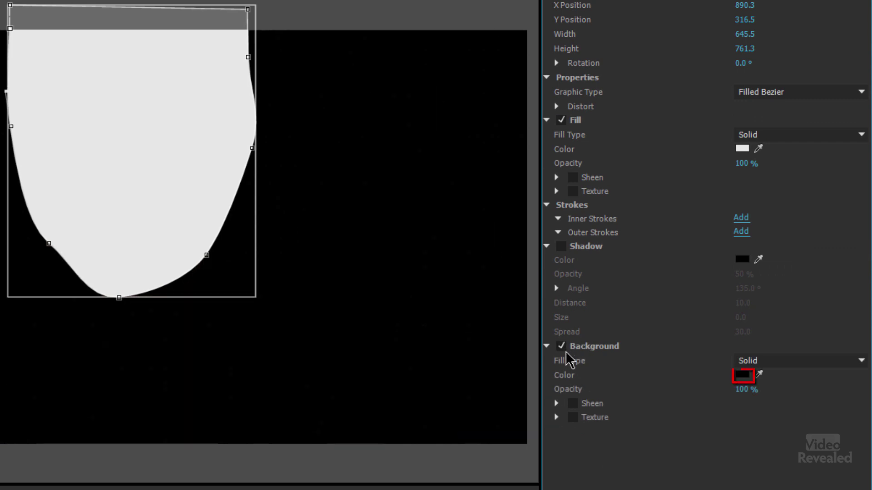
pyautogui.click(742, 375)
pyautogui.moveTo(181, 255); pyautogui.dragTo(136, 278)
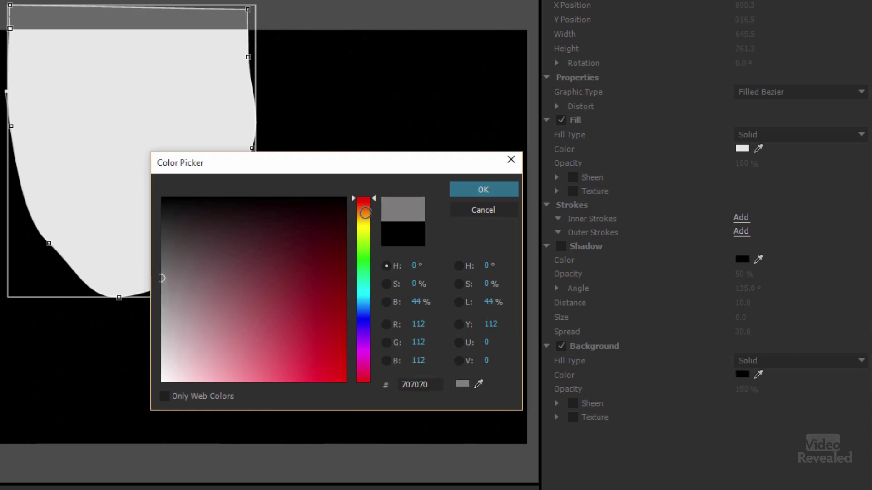
pyautogui.click(473, 189)
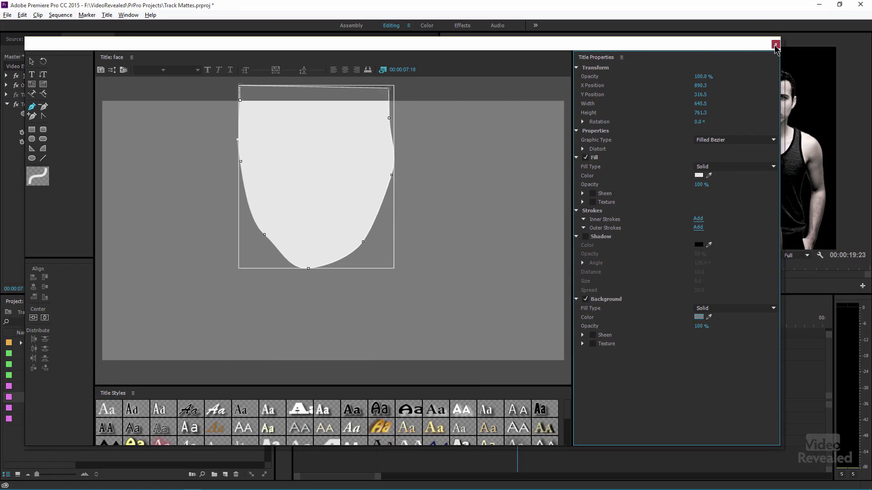
# - Close the title editor and place the face title on V2 above the male model clip, lengthening it toward that clip's end
pyautogui.click(775, 44)
pyautogui.moveTo(51, 402); pyautogui.dragTo(490, 354)
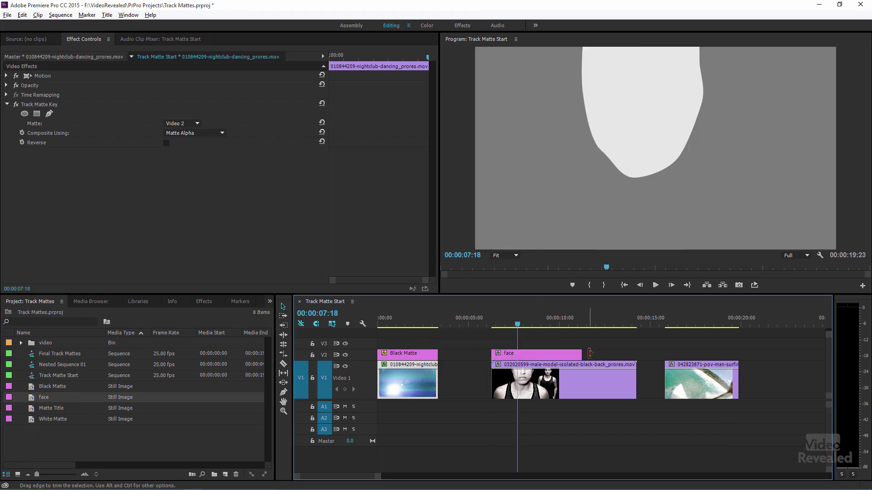
pyautogui.moveTo(577, 355); pyautogui.dragTo(632, 355)
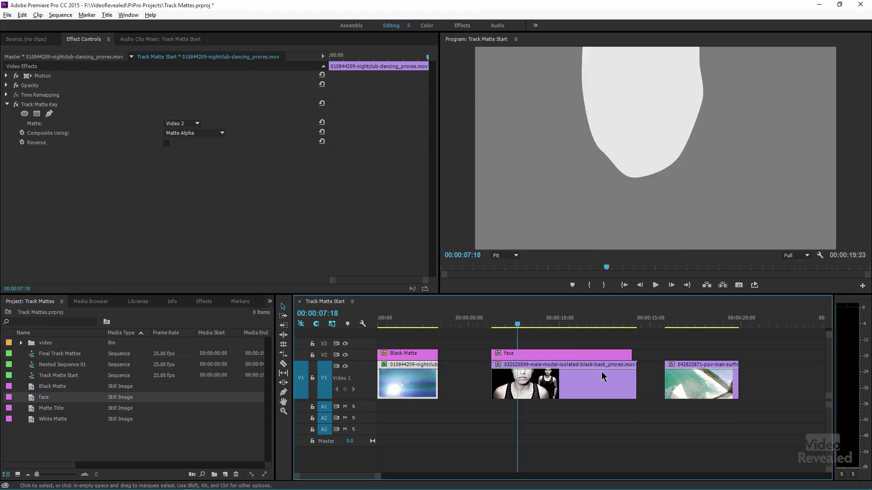
# - Apply the Track Matte Key effect to the male model and surfing clips, and extend the face title to the male model clip's end
pyautogui.click(592, 385)
pyautogui.click(203, 302)
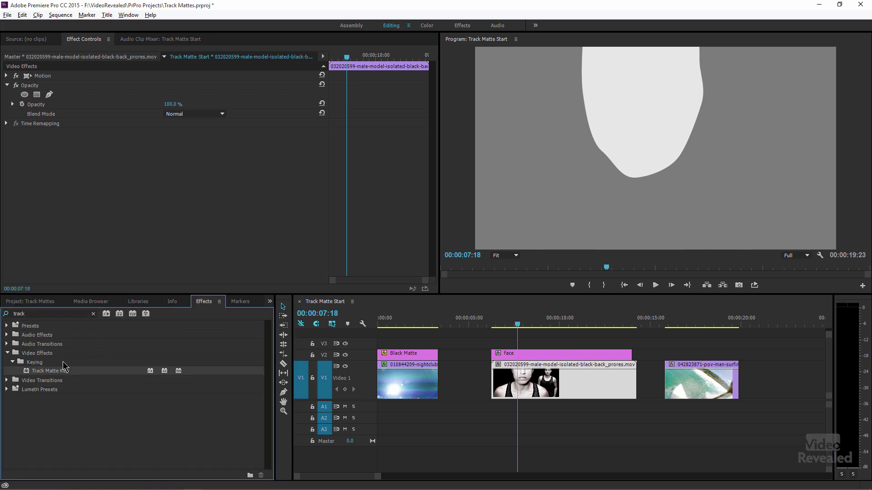
pyautogui.moveTo(78, 379); pyautogui.dragTo(562, 393)
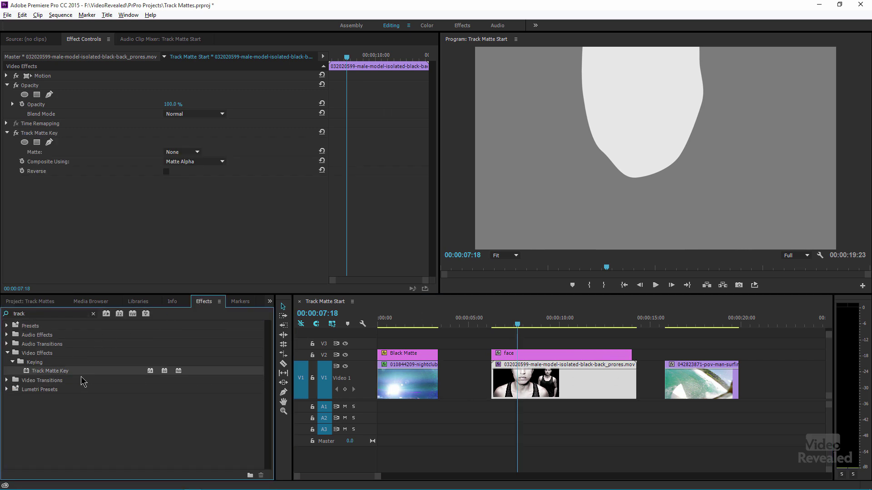
pyautogui.moveTo(137, 371); pyautogui.dragTo(697, 385)
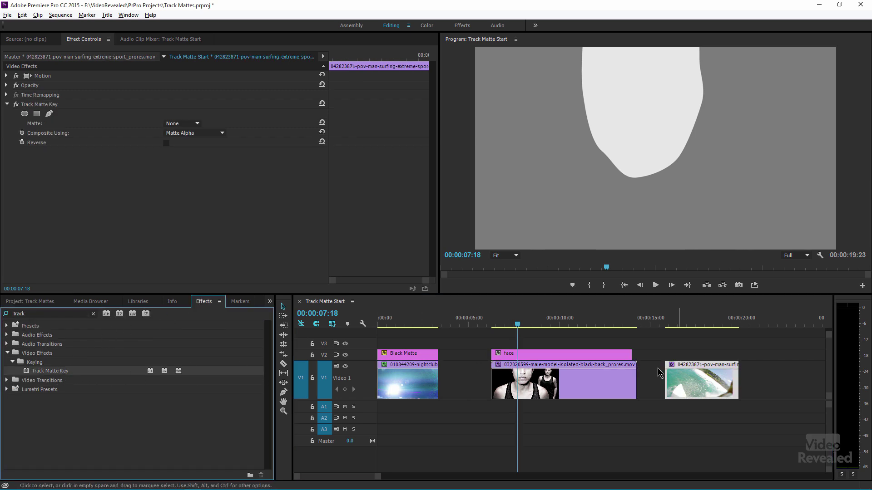
pyautogui.click(631, 353)
# - Set the male model clip's Track Matte Key to use Video 2 as Matte and Matte Luma for Composite Using
pyautogui.click(532, 319)
pyautogui.click(563, 382)
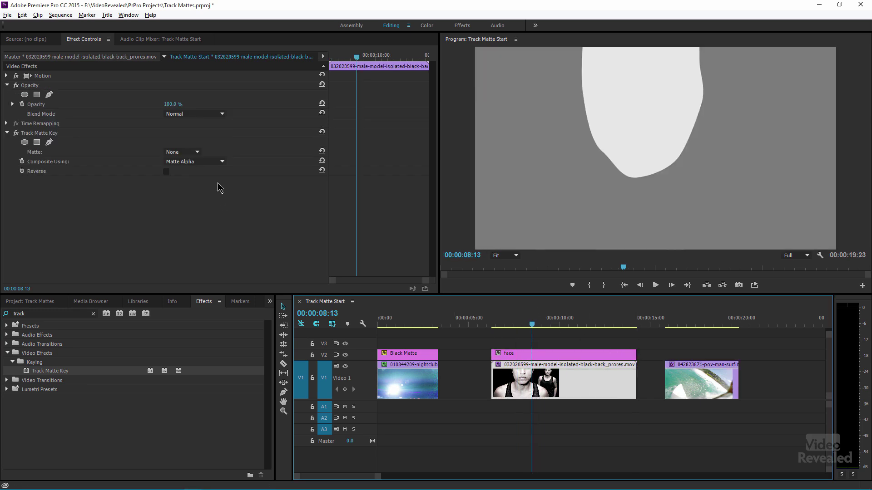
pyautogui.click(192, 153)
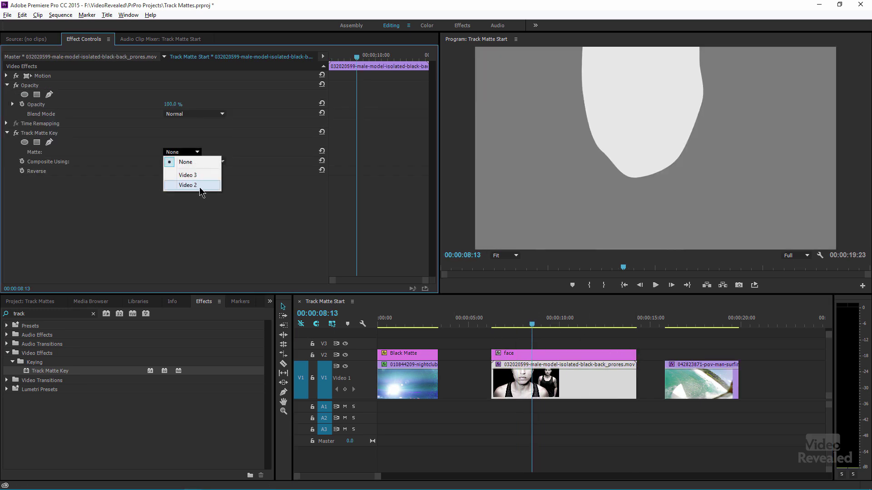
pyautogui.click(200, 186)
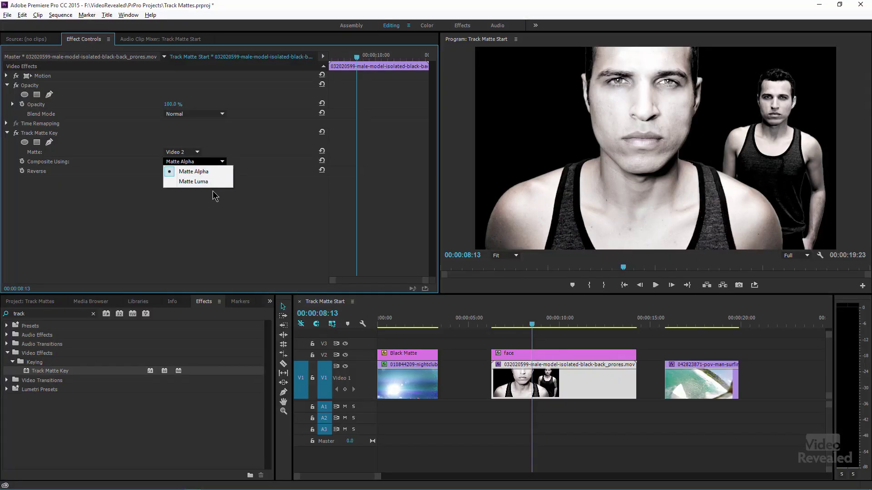
pyautogui.click(211, 182)
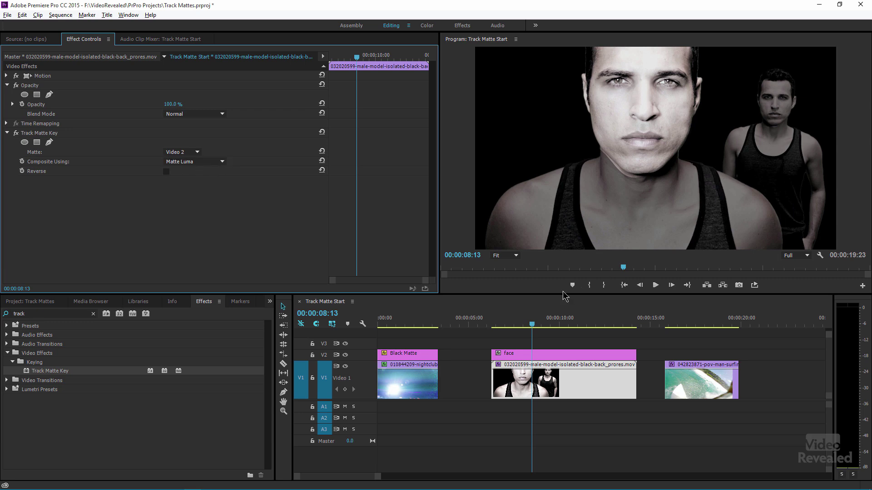
# - Reopen the face title at 00:00:08:08 and enable a shadow on the face shape with color FFFFFF
pyautogui.moveTo(538, 324)
pyautogui.mouseDown()
pyautogui.moveTo(495, 331)
pyautogui.moveTo(528, 329)
pyautogui.mouseUp()
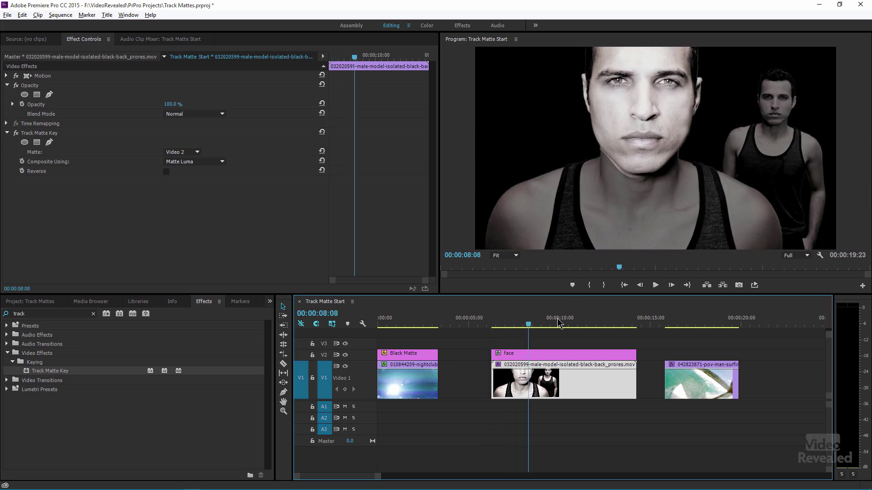
pyautogui.doubleClick(552, 358)
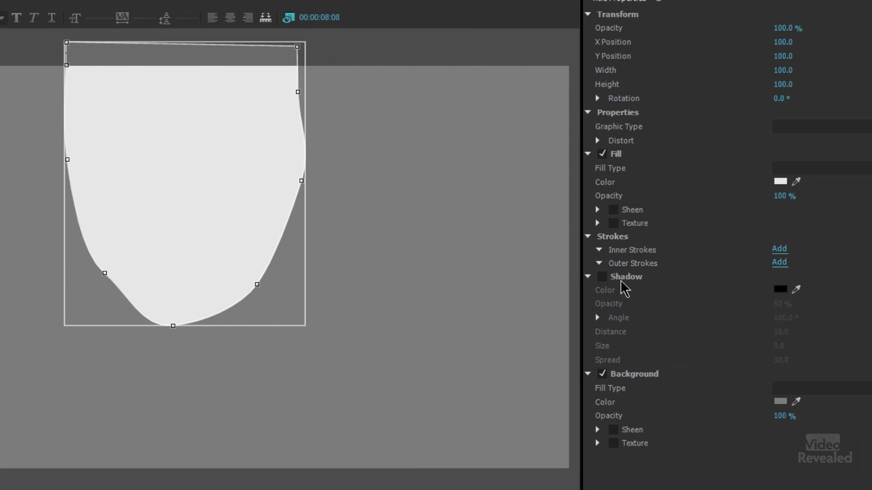
pyautogui.click(603, 278)
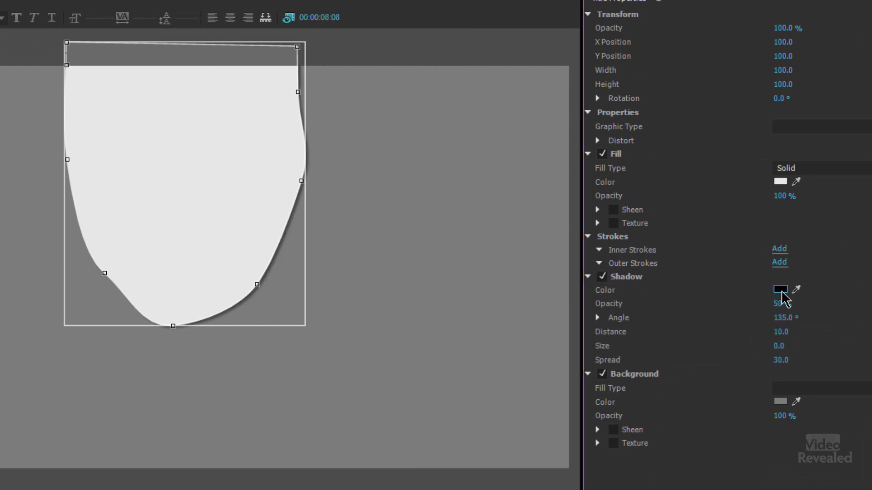
pyautogui.click(775, 291)
pyautogui.write('ffffff')
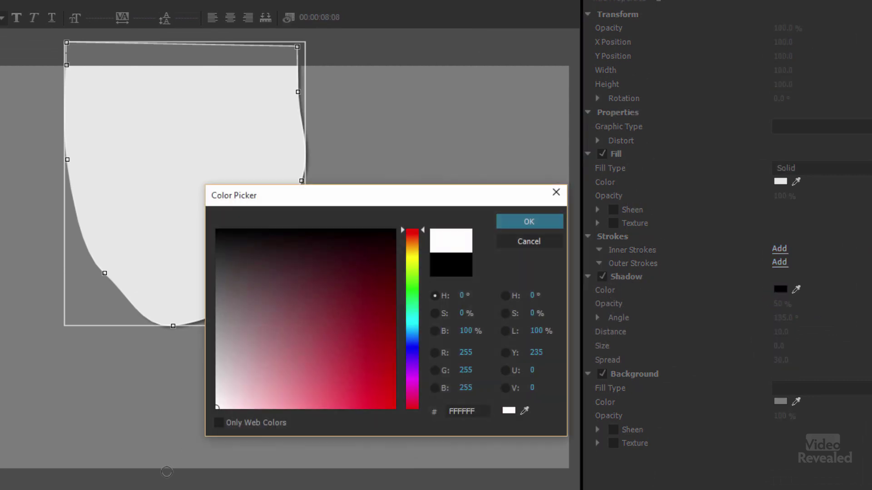
pyautogui.click(526, 221)
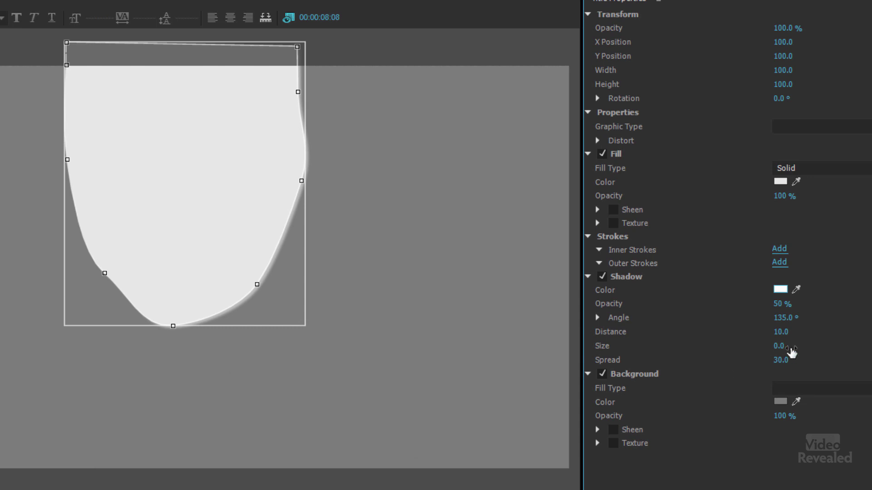
# - Set the face shape's shadow to distance 0, size 48, spread 95 and opacity 100%
pyautogui.moveTo(785, 342); pyautogui.dragTo(763, 342)
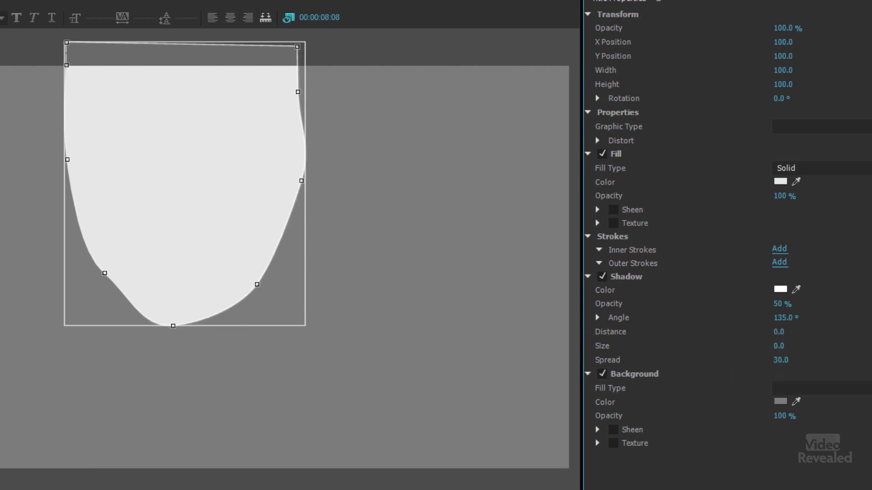
pyautogui.click(780, 345)
pyautogui.moveTo(774, 348); pyautogui.dragTo(795, 348)
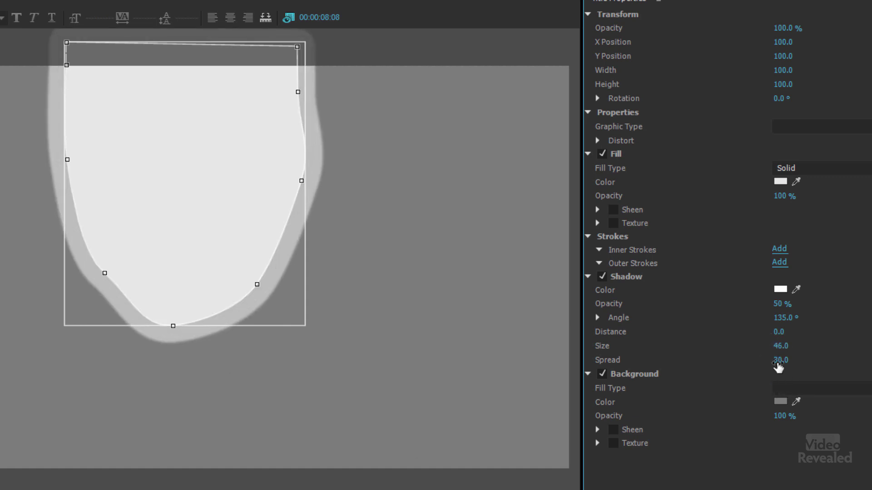
pyautogui.moveTo(781, 359); pyautogui.dragTo(786, 360)
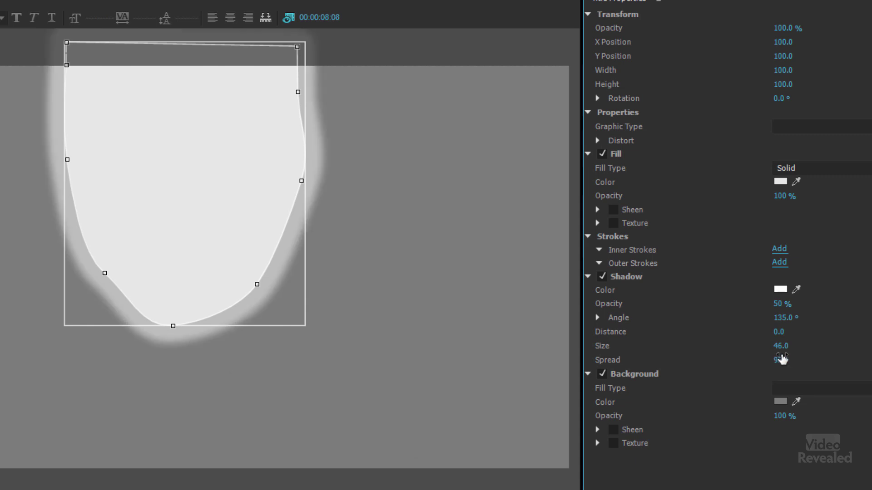
pyautogui.moveTo(781, 304); pyautogui.dragTo(799, 304)
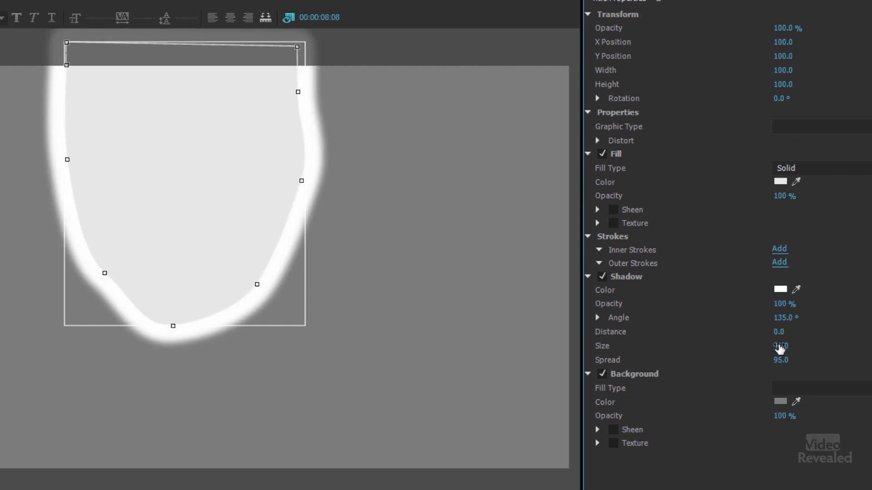
pyautogui.moveTo(781, 347); pyautogui.dragTo(784, 346)
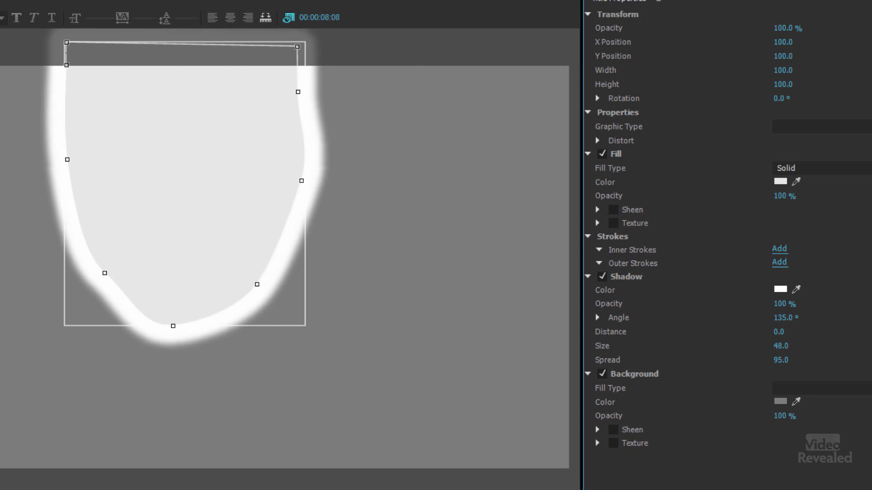
# - Change the face shape's fill color to white
pyautogui.click(780, 182)
pyautogui.moveTo(275, 307); pyautogui.dragTo(197, 447)
pyautogui.click(521, 225)
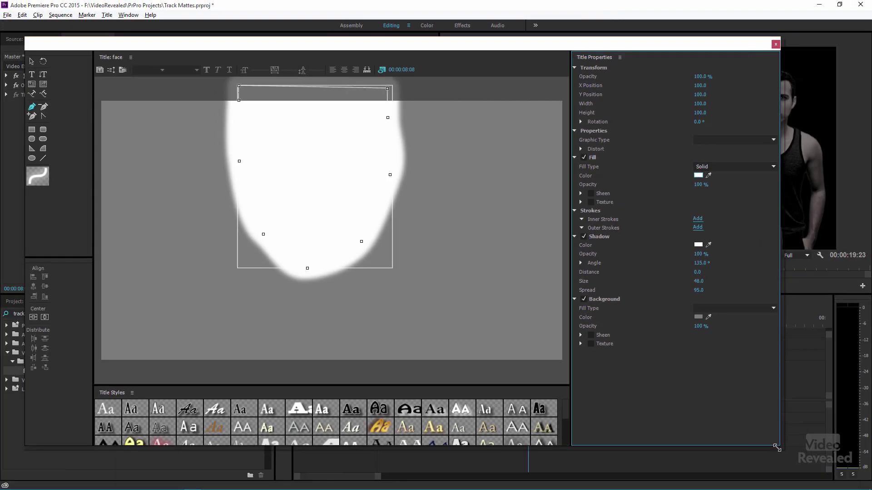
# - Pull the face shape's side, jaw and chin points inward to follow the face more closely, and close the title
pyautogui.moveTo(778, 450); pyautogui.dragTo(547, 379)
pyautogui.moveTo(399, 44); pyautogui.dragTo(394, 31)
pyautogui.moveTo(185, 197); pyautogui.dragTo(183, 193)
pyautogui.moveTo(215, 219); pyautogui.dragTo(213, 212)
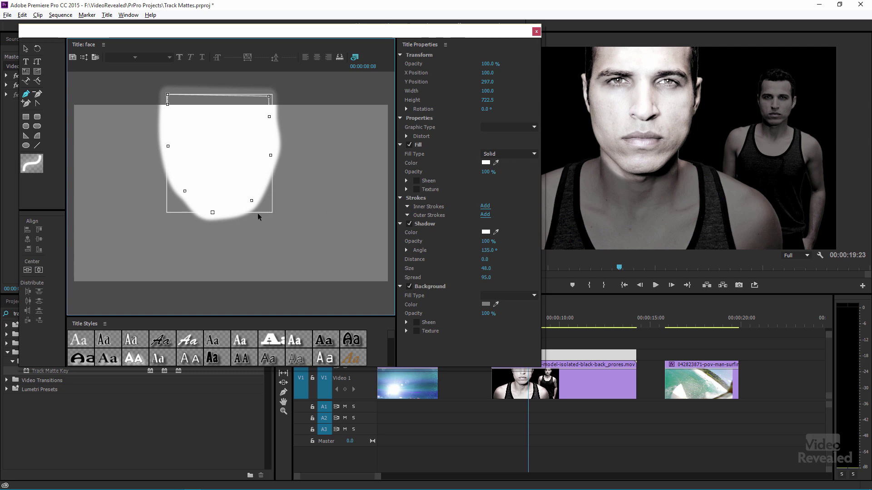
pyautogui.moveTo(273, 157); pyautogui.dragTo(267, 153)
pyautogui.moveTo(184, 190); pyautogui.dragTo(184, 178)
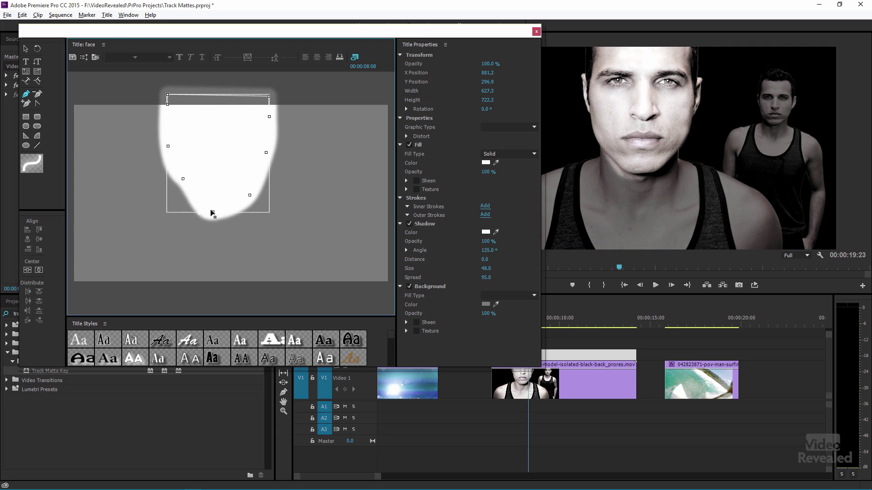
pyautogui.moveTo(211, 211); pyautogui.dragTo(211, 207)
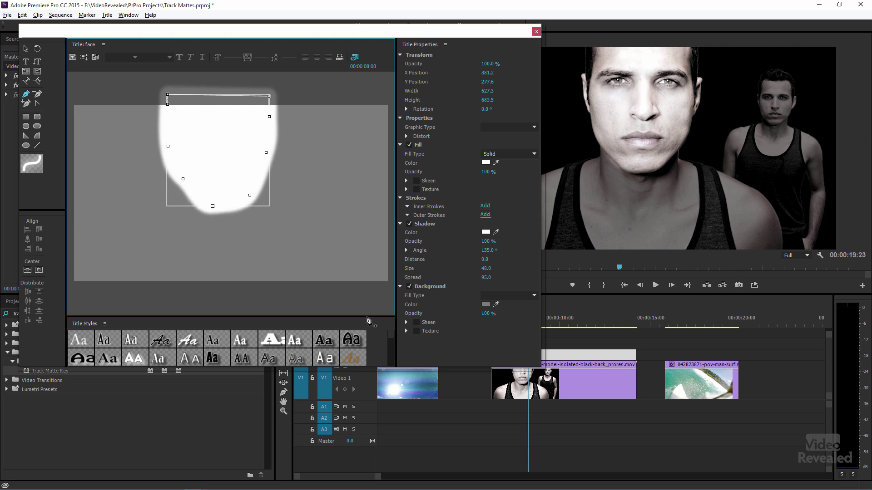
pyautogui.click(537, 31)
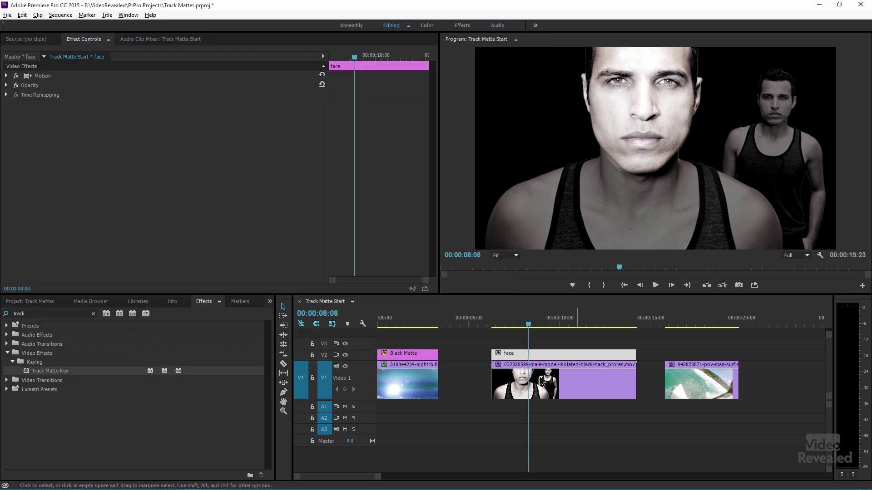
# - Play back the start of the male model clip to check the refined face matte
pyautogui.click(486, 323)
pyautogui.press('space')
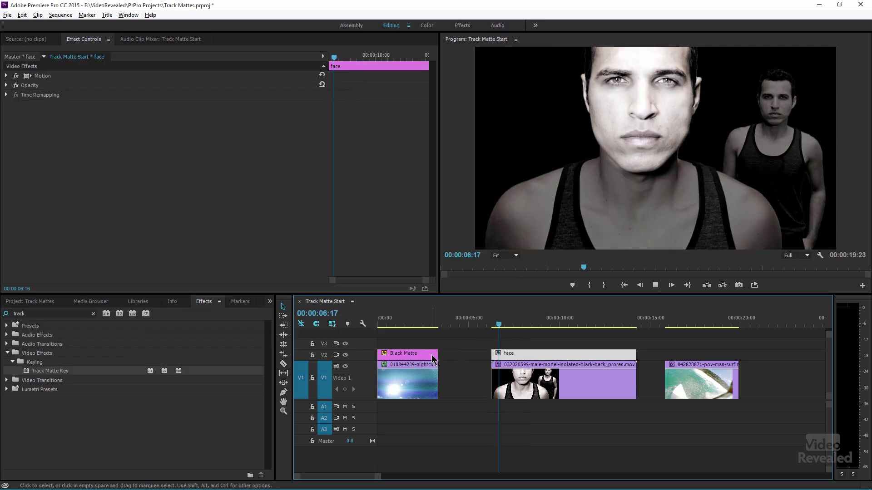
pyautogui.press('space')
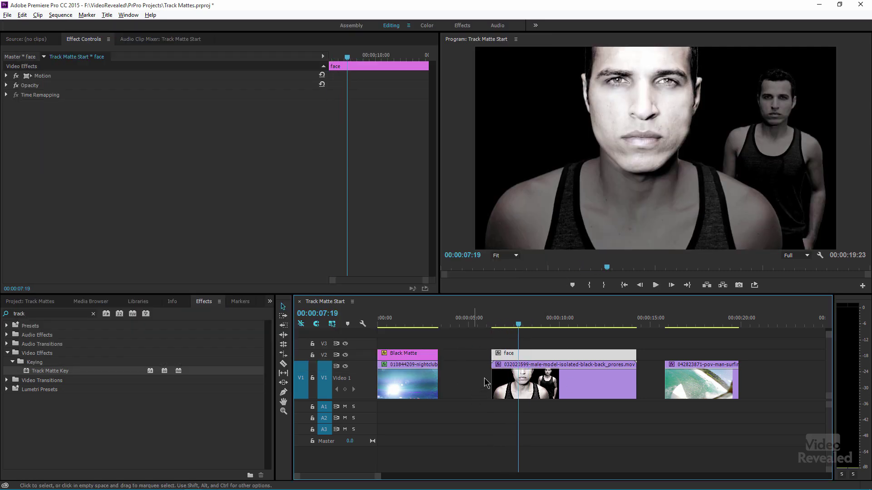
# - Fade in the face matte with two opacity keyframes, lowering the one at the clip's start, and preview the result
pyautogui.doubleClick(364, 359)
pyautogui.scroll(3, 364, 359)
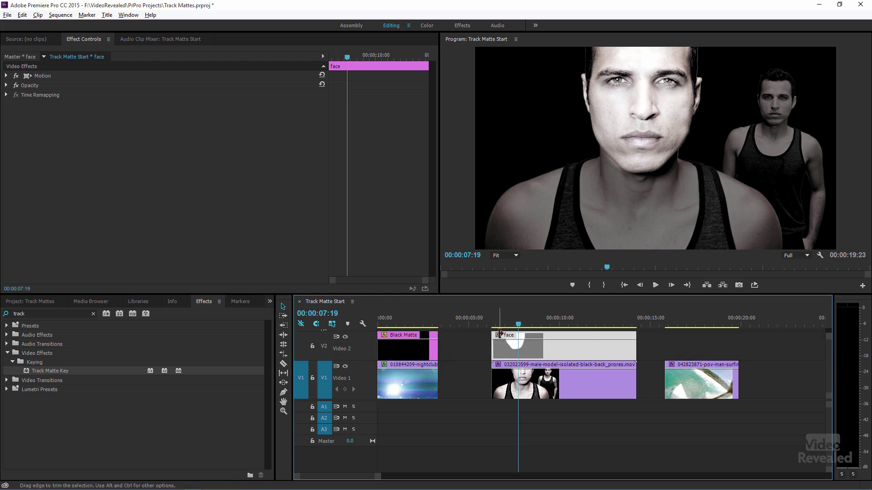
pyautogui.click(499, 337)
pyautogui.moveTo(529, 354)
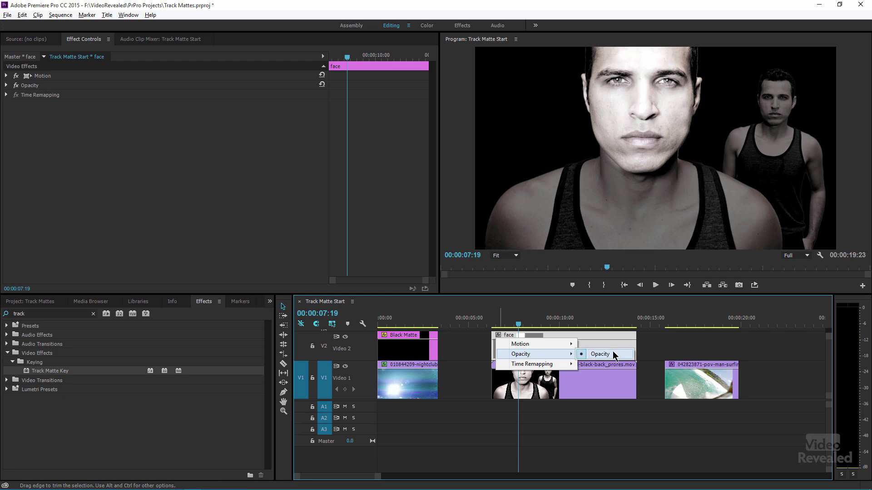
pyautogui.click(613, 355)
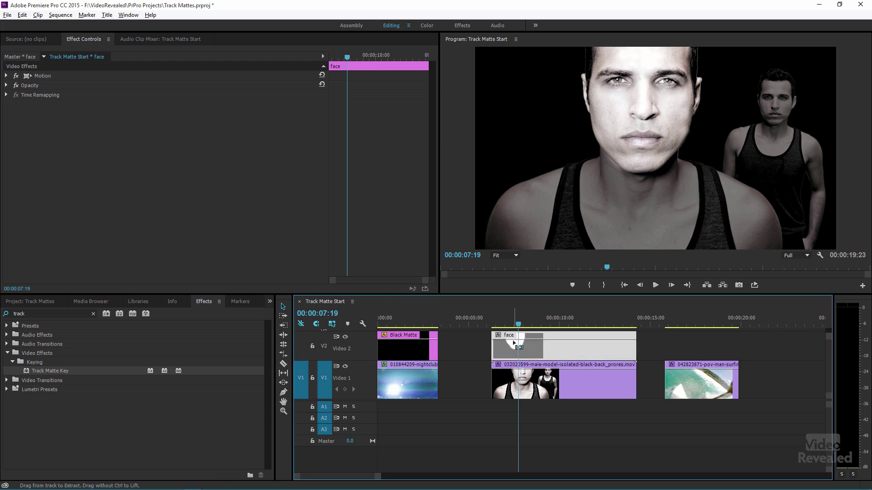
pyautogui.keyDown('ctrl'); pyautogui.click(512, 340); pyautogui.keyUp('ctrl')
pyautogui.keyDown('ctrl'); pyautogui.click(493, 340); pyautogui.keyUp('ctrl')
pyautogui.moveTo(493, 340); pyautogui.dragTo(494, 356)
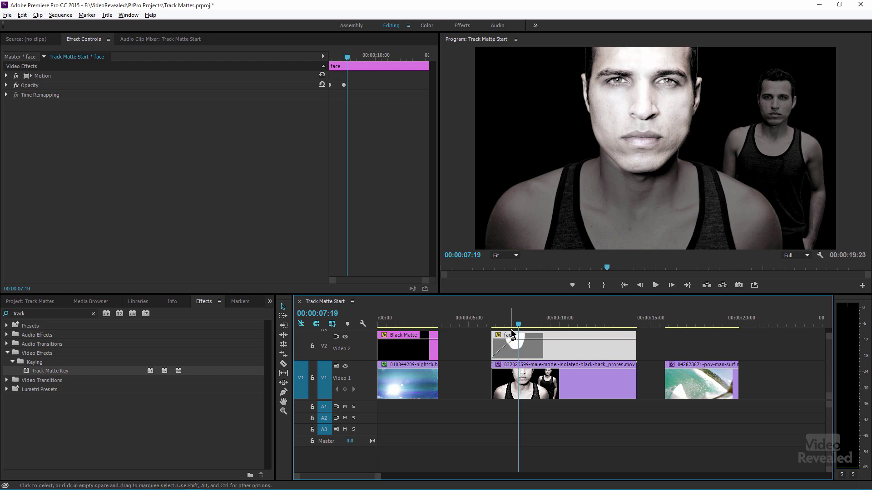
pyautogui.click(478, 320)
pyautogui.press('space')
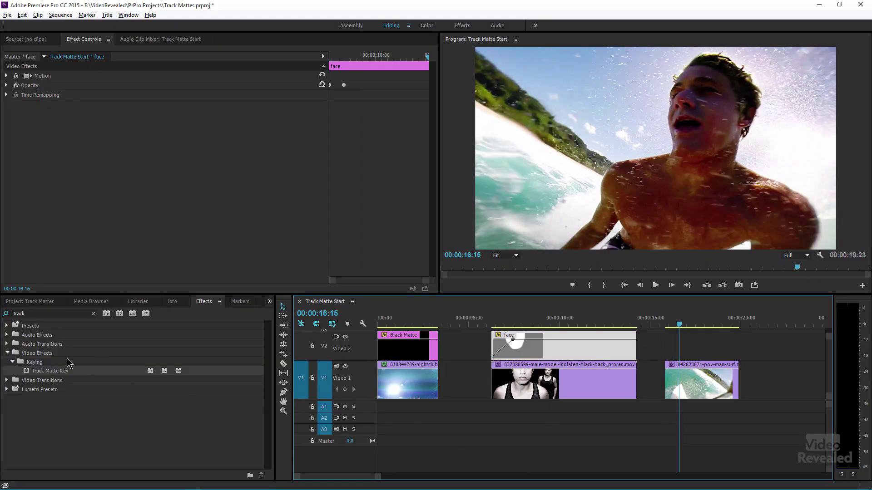
# - Place the White Matte on Video 2 above the surfing clip and trim it to the surfing clip's end
pyautogui.click(47, 303)
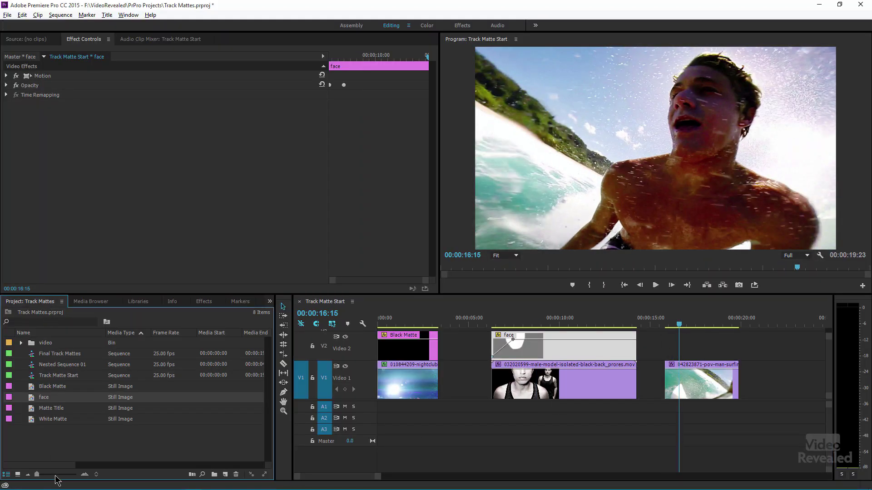
pyautogui.click(40, 440)
pyautogui.moveTo(30, 423); pyautogui.dragTo(667, 349)
pyautogui.moveTo(755, 349)
pyautogui.mouseDown()
pyautogui.moveTo(730, 348)
pyautogui.moveTo(738, 350)
pyautogui.mouseUp()
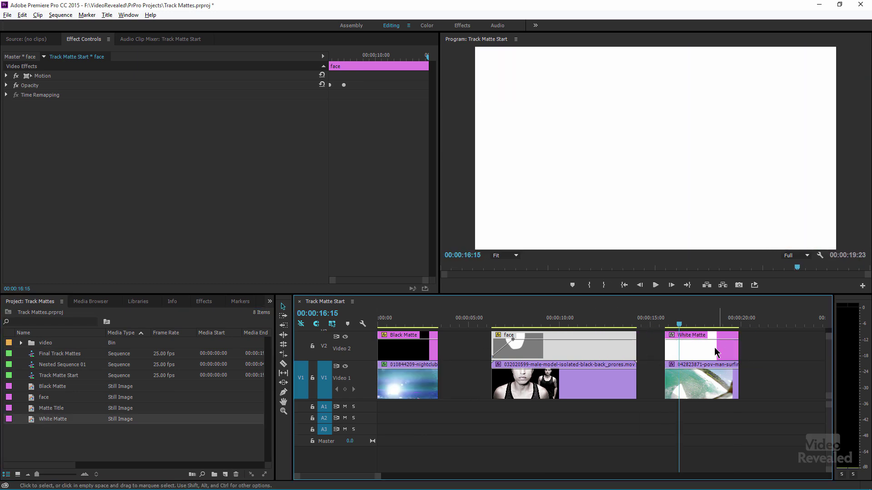
# - Scale the White Matte to about 36.5 and move it into the frame's upper-left corner, at position 387.6, 223.5
pyautogui.click(717, 352)
pyautogui.click(643, 144)
pyautogui.moveTo(827, 246); pyautogui.dragTo(590, 103)
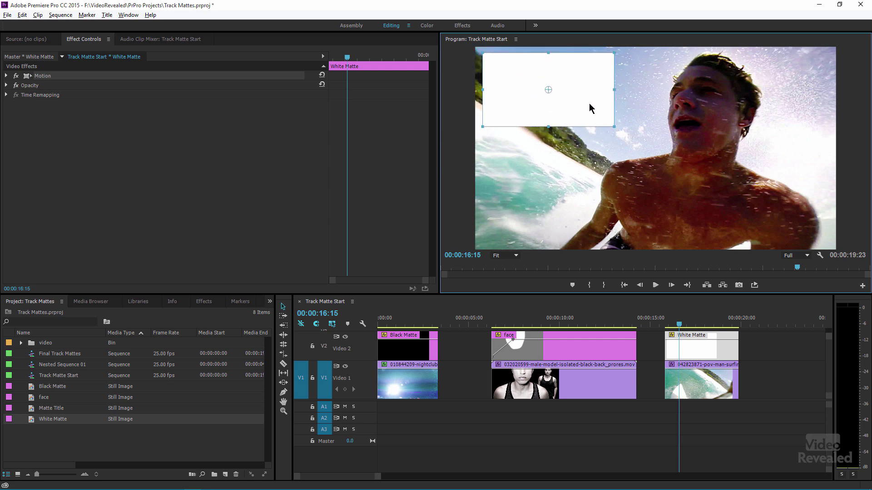
pyautogui.click(6, 76)
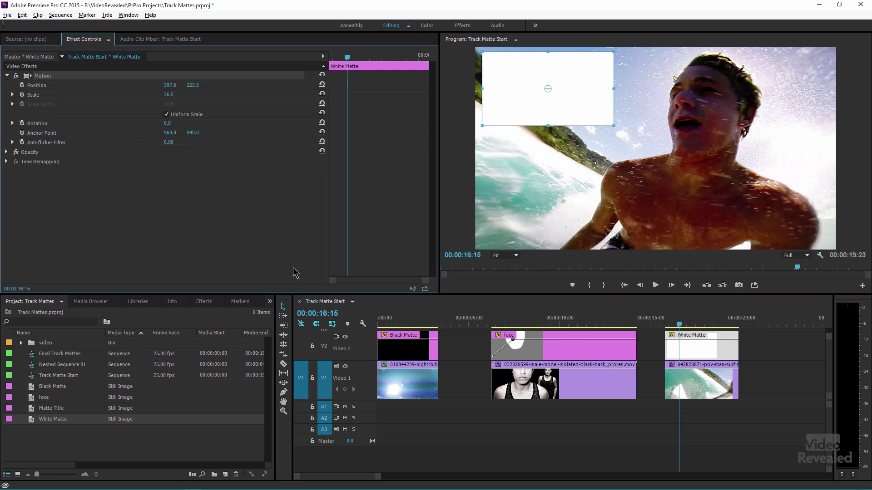
# - Set the surfing clip's Track Matte Key to use Video 2 as Matte, with Matte Alpha for Composite Using
pyautogui.click(691, 388)
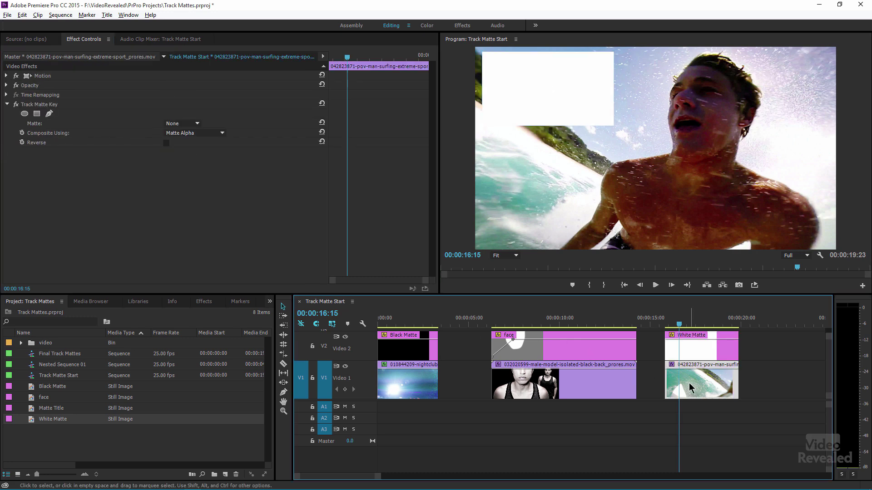
pyautogui.click(194, 135)
pyautogui.click(194, 134)
pyautogui.click(183, 123)
pyautogui.click(195, 157)
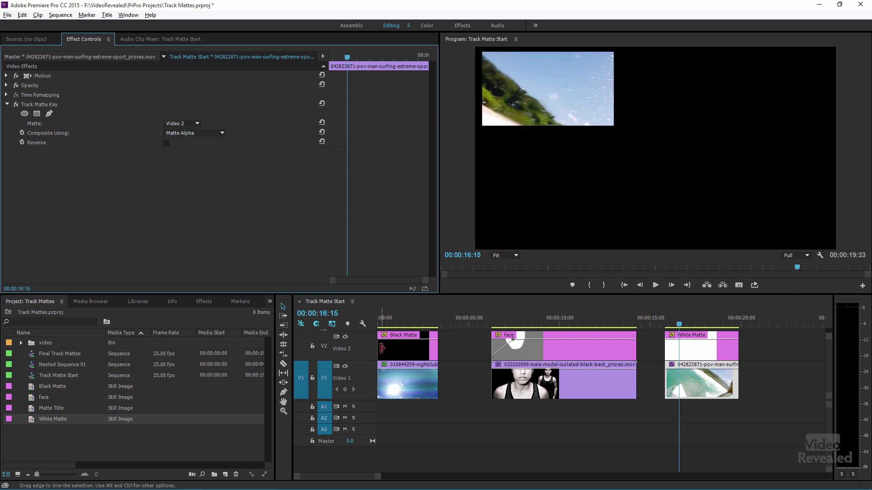
# - Try a second matte rectangle by copying the White Matte to Video 3 at position 1143.5, 228.3, and delete the copy
pyautogui.doubleClick(362, 349)
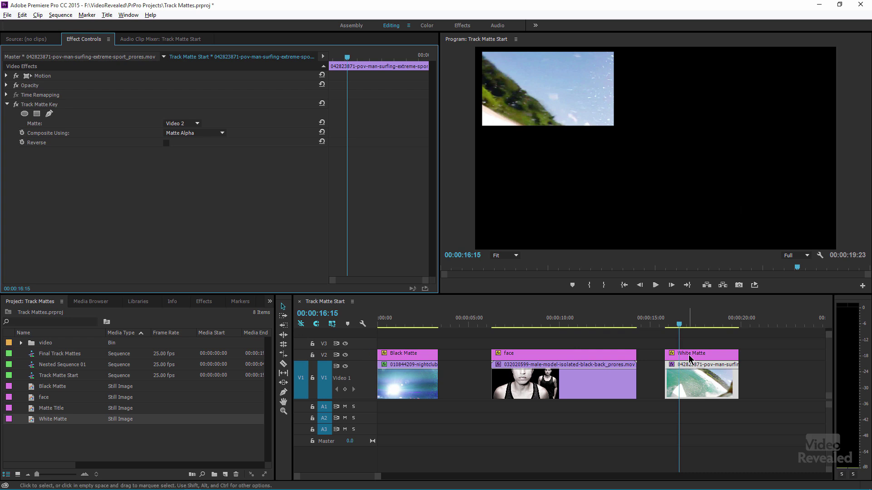
pyautogui.moveTo(689, 359); pyautogui.dragTo(672, 342)
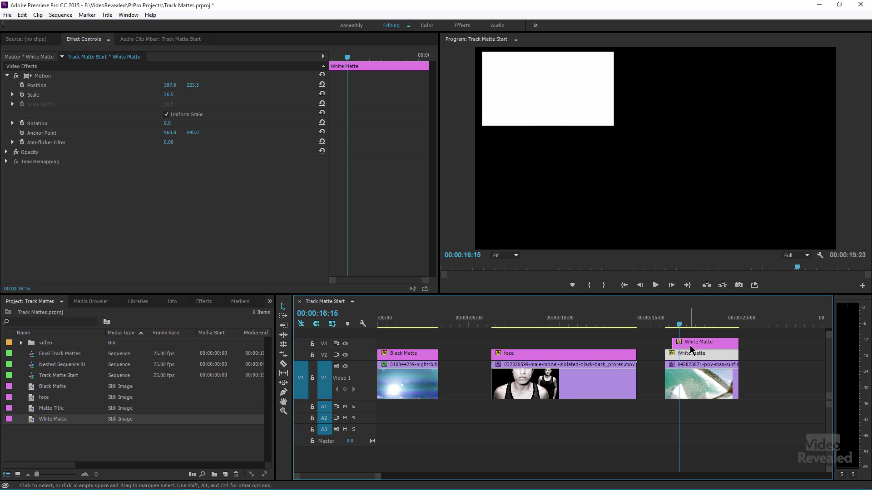
pyautogui.moveTo(543, 79); pyautogui.dragTo(676, 95)
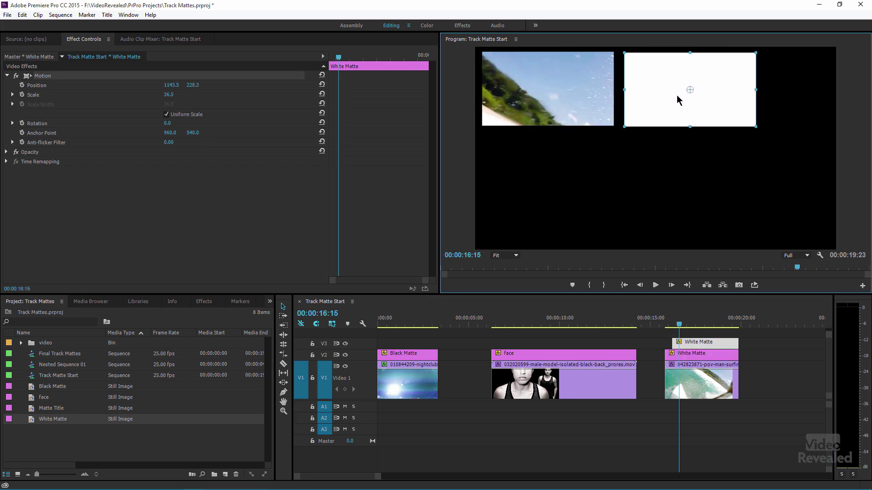
pyautogui.click(695, 380)
pyautogui.click(196, 123)
pyautogui.click(200, 157)
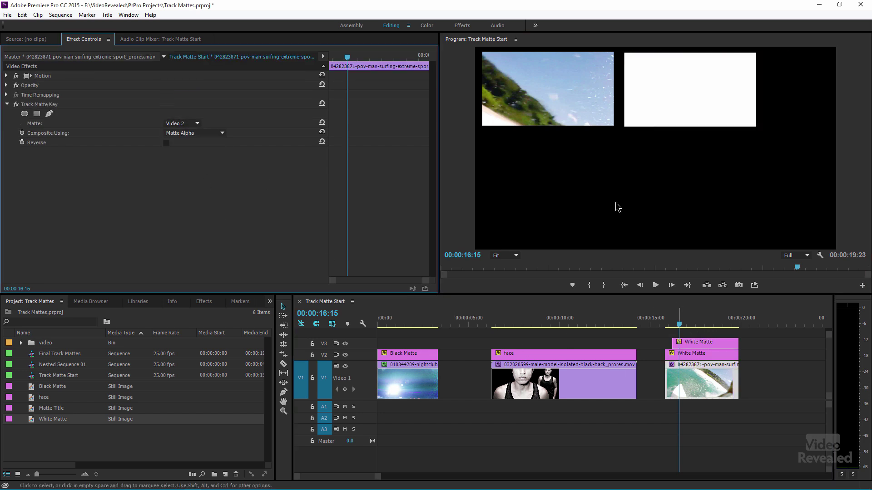
pyautogui.click(712, 346)
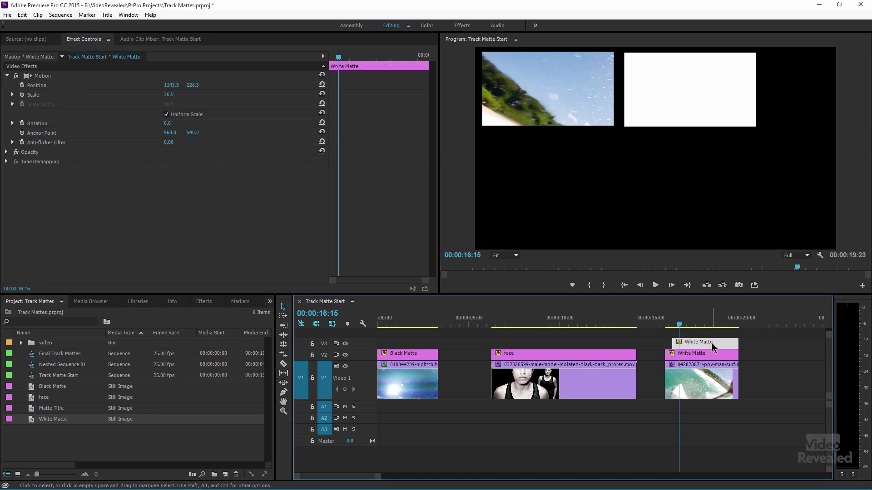
pyautogui.press('Delete')
# - Nest the White Matte above the surfing clip as Nested Sequence 02
pyautogui.click(705, 353)
pyautogui.rightClick(705, 353)
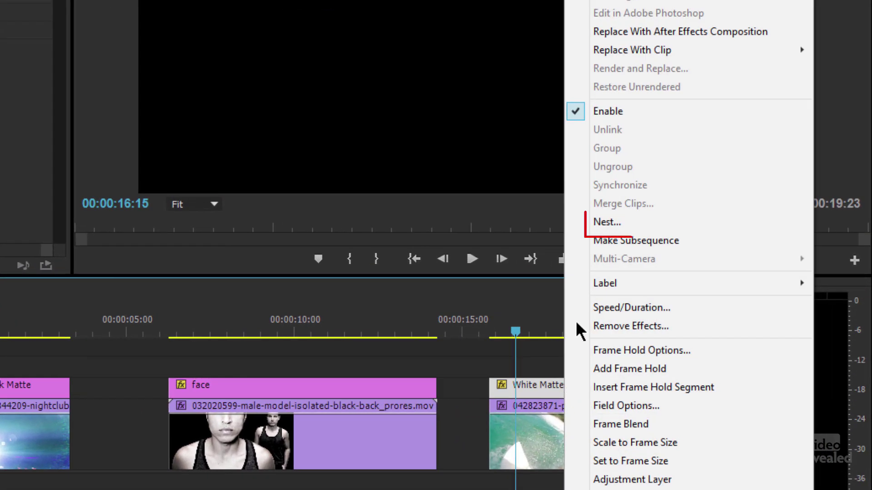
pyautogui.click(621, 220)
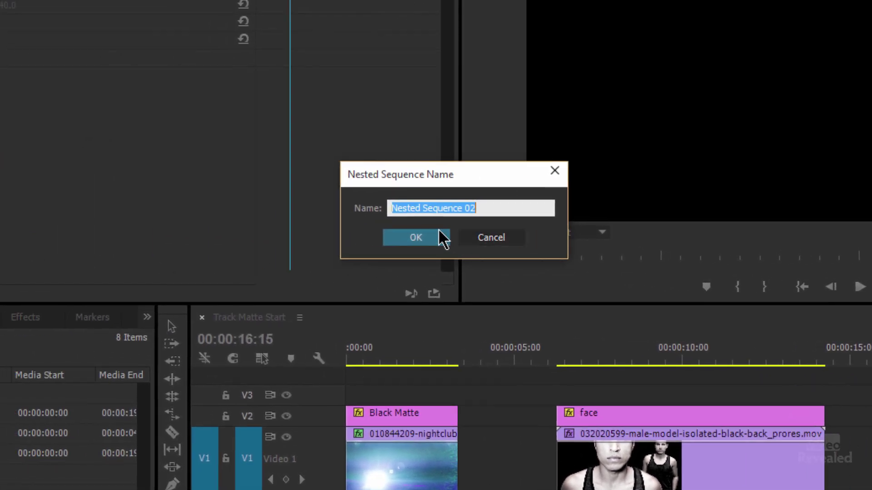
pyautogui.click(432, 237)
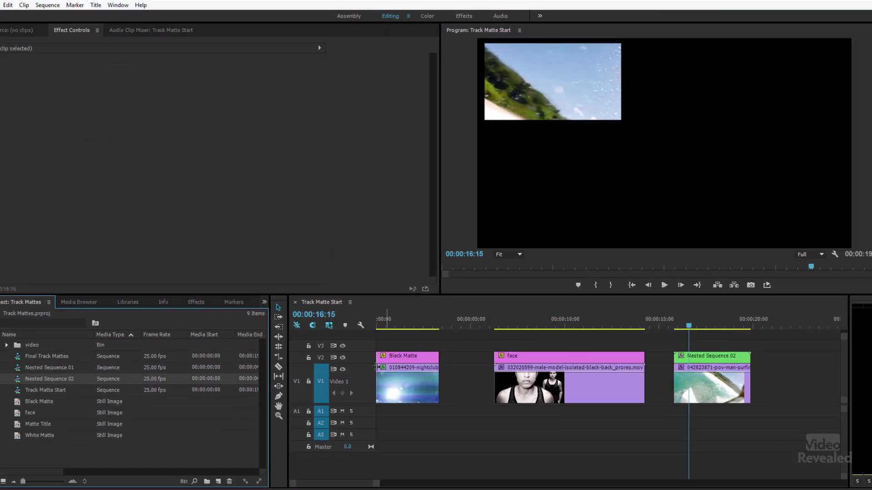
# - In Nested Sequence 02, copy the White Matte to V3 with a delayed start beside the first rectangle, and check Track Matte Start
pyautogui.doubleClick(704, 355)
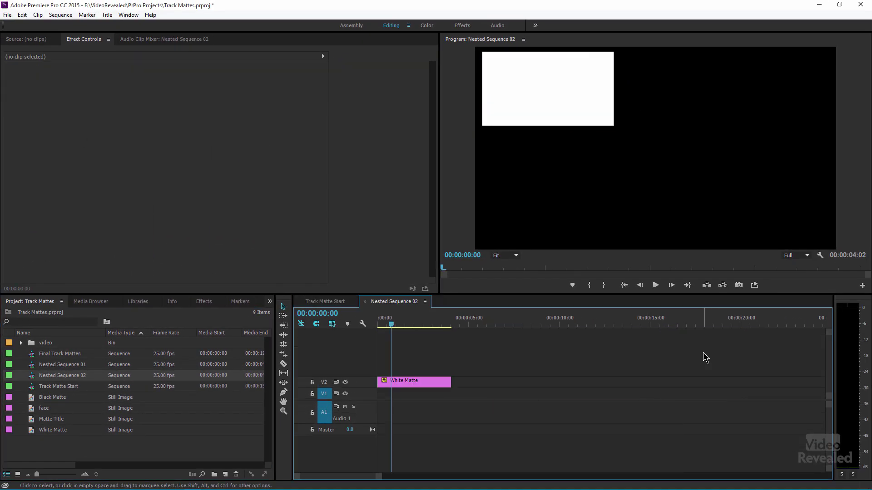
pyautogui.moveTo(402, 380); pyautogui.dragTo(387, 370)
pyautogui.click(550, 86)
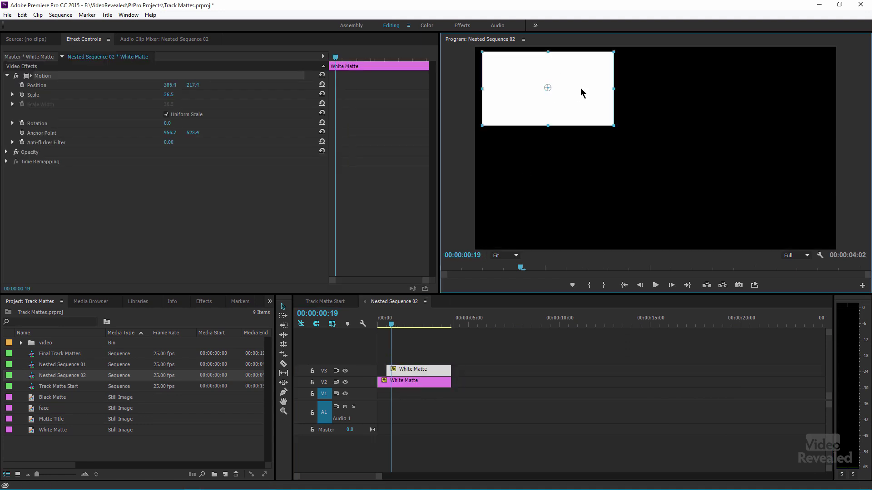
pyautogui.moveTo(584, 77); pyautogui.dragTo(697, 77)
pyautogui.click(343, 303)
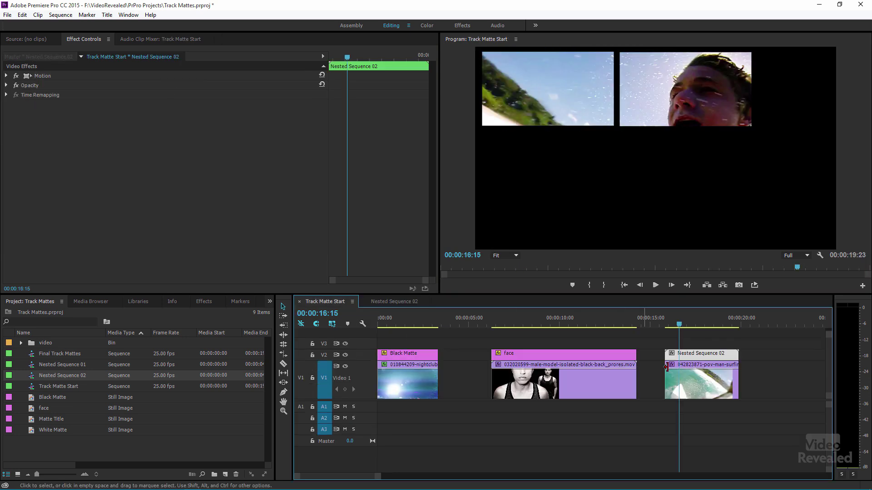
pyautogui.moveTo(681, 328); pyautogui.dragTo(684, 330)
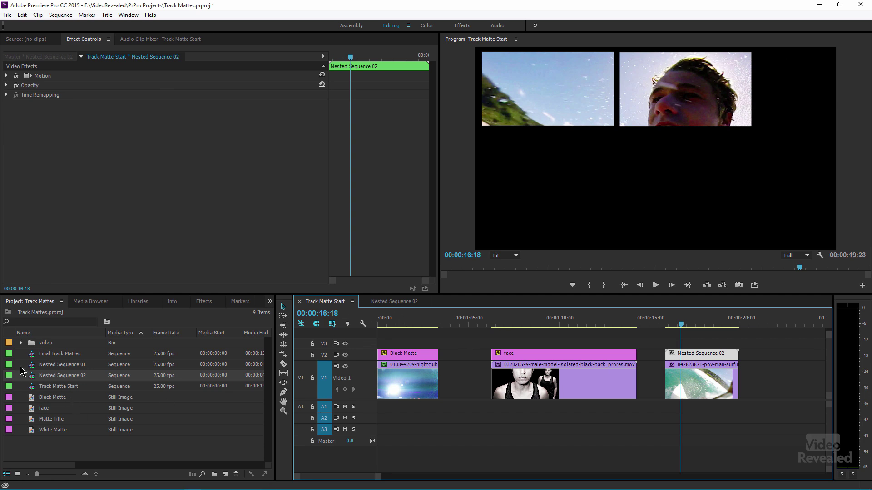
# - Open the Final Track Mattes sequence and play the surfing section to examine its finished grid reveal
pyautogui.doubleClick(31, 357)
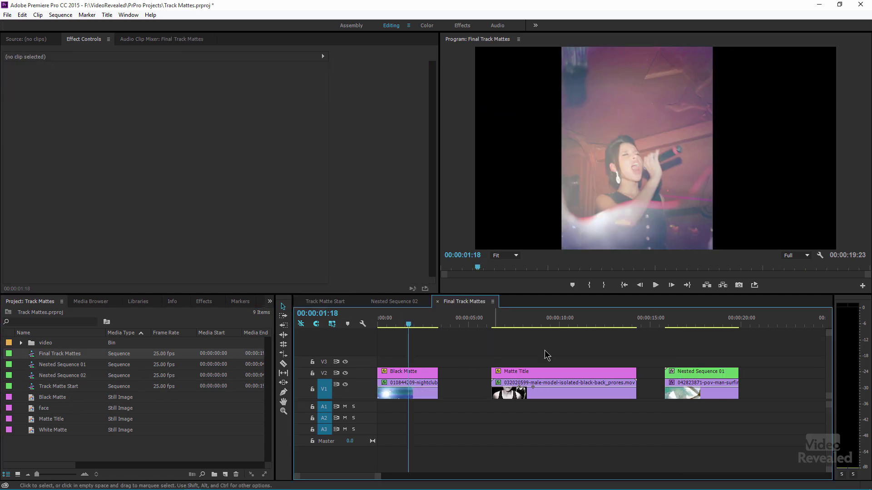
pyautogui.click(668, 323)
pyautogui.press('space')
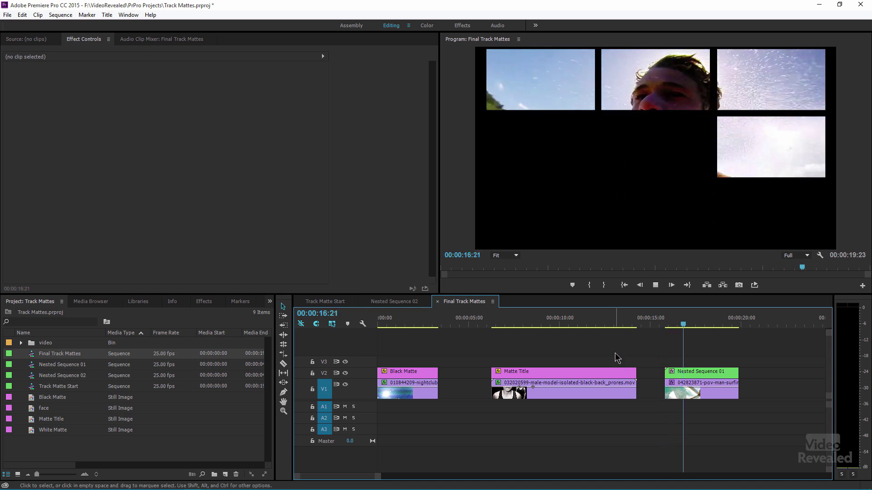
pyautogui.press('space')
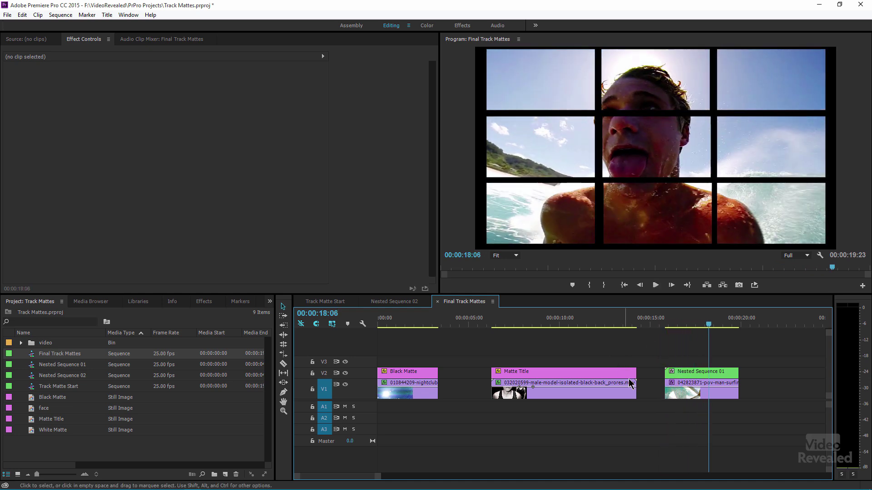
# - Open Nested Sequence 01 and play it from the beginning to examine how its White Matte layers are staggered
pyautogui.doubleClick(693, 371)
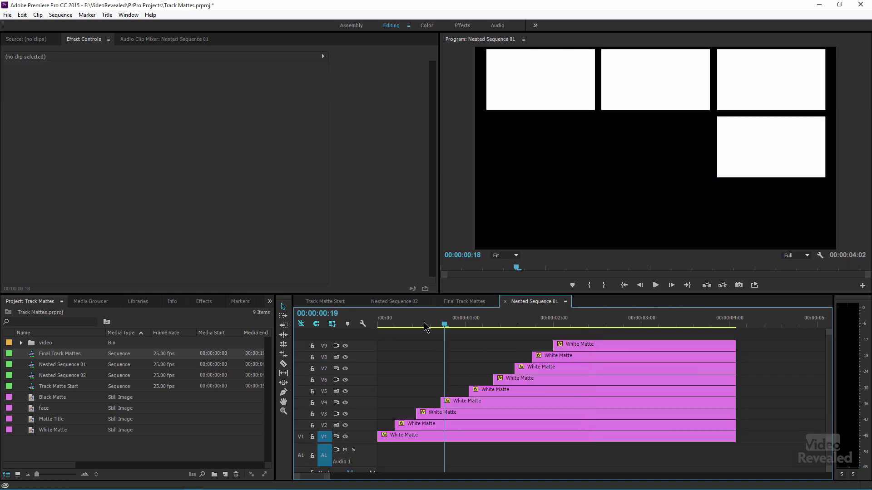
pyautogui.press('Home')
pyautogui.press('space')
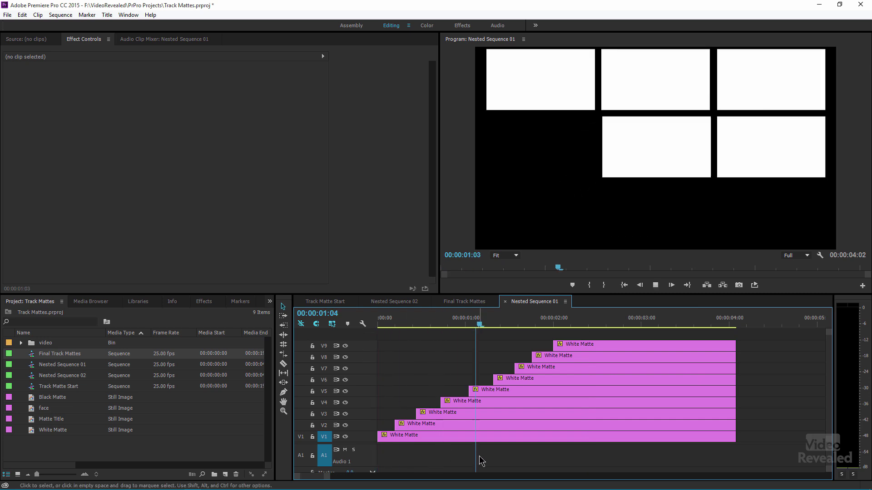
pyautogui.press('space')
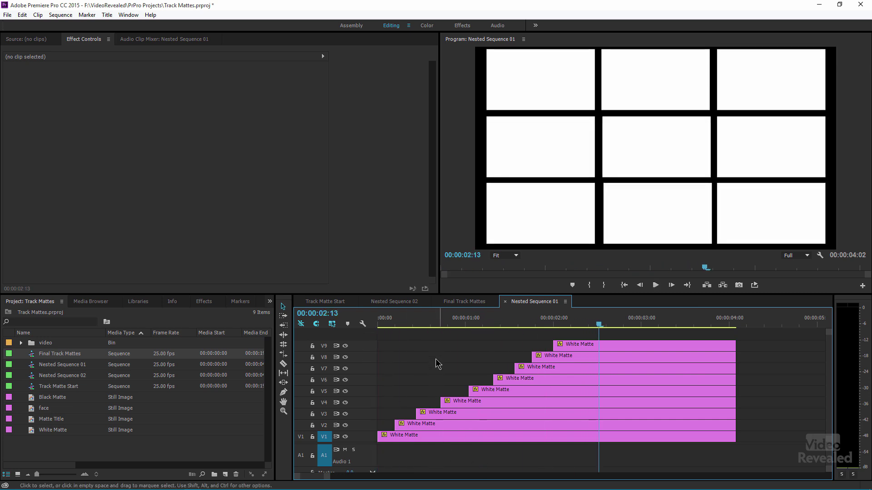
# - Return to Final Track Mattes and review the surfing grid and the nightclub matte reveal
pyautogui.click(465, 302)
pyautogui.moveTo(694, 326); pyautogui.dragTo(707, 220)
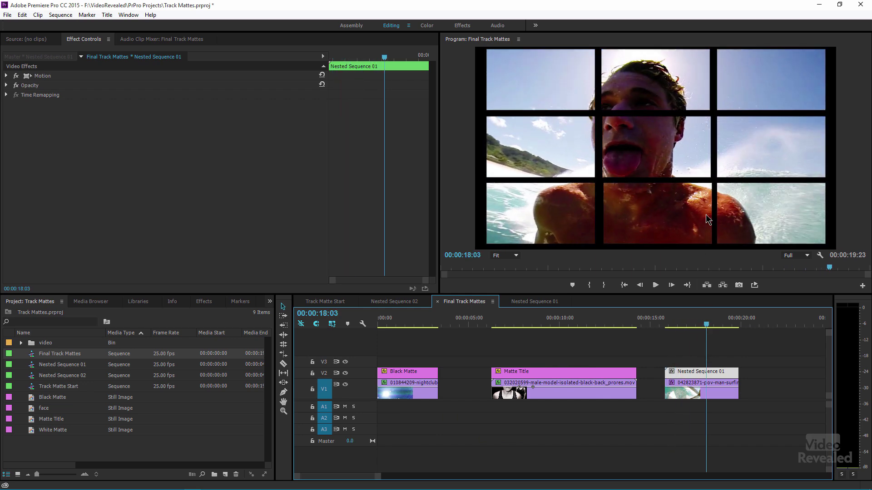
pyautogui.click(689, 335)
pyautogui.moveTo(685, 324); pyautogui.dragTo(653, 327)
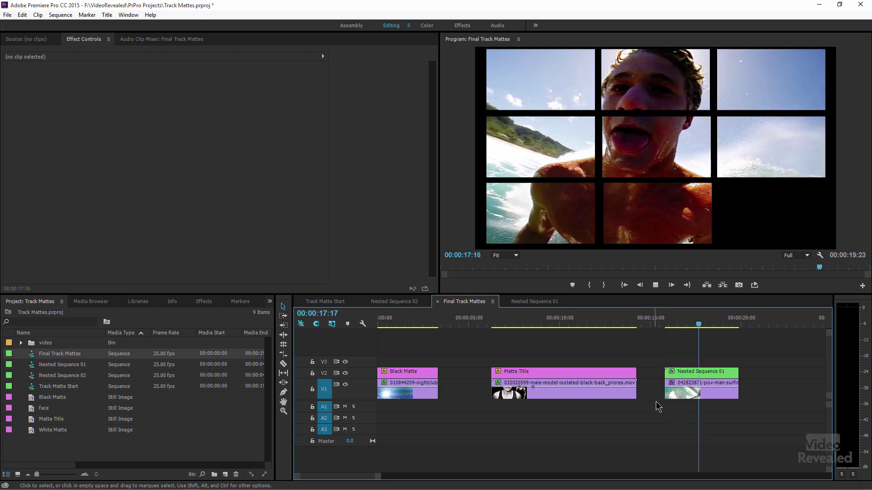
pyautogui.click(689, 322)
pyautogui.moveTo(689, 323)
pyautogui.mouseDown()
pyautogui.moveTo(679, 324)
pyautogui.moveTo(712, 324)
pyautogui.moveTo(667, 324)
pyautogui.moveTo(700, 324)
pyautogui.mouseUp()
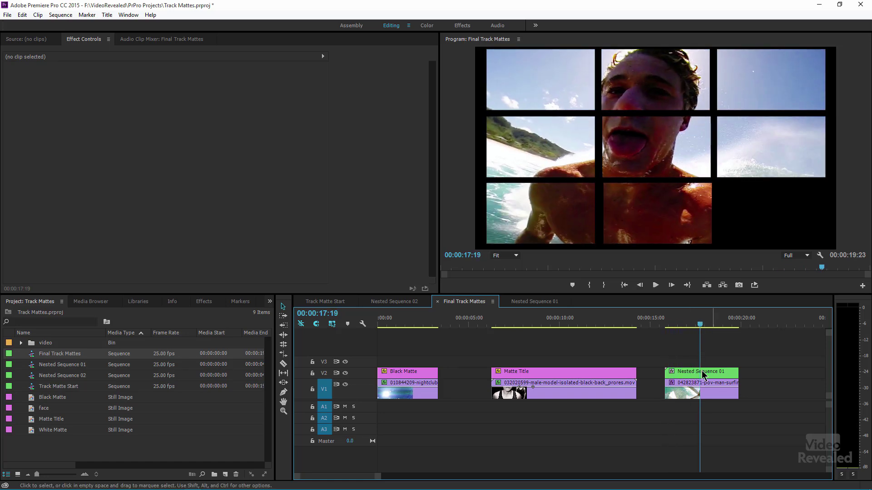
pyautogui.moveTo(552, 334); pyautogui.dragTo(427, 331)
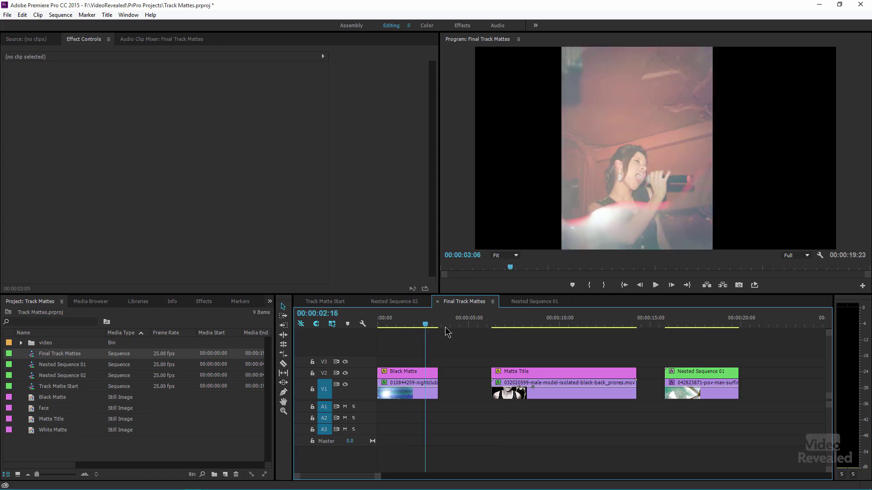